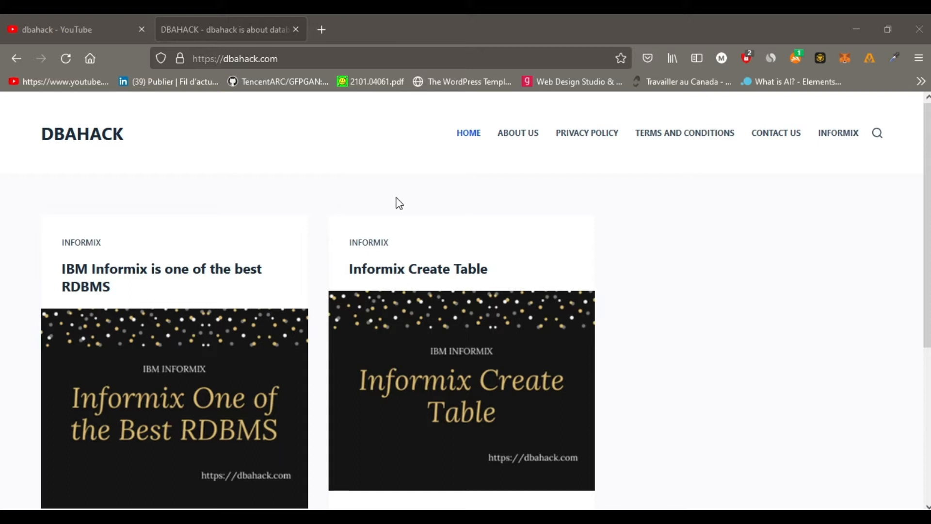
# Subscribe to the dbahack YouTube channel and set its notifications to All.
pyautogui.click(101, 28)
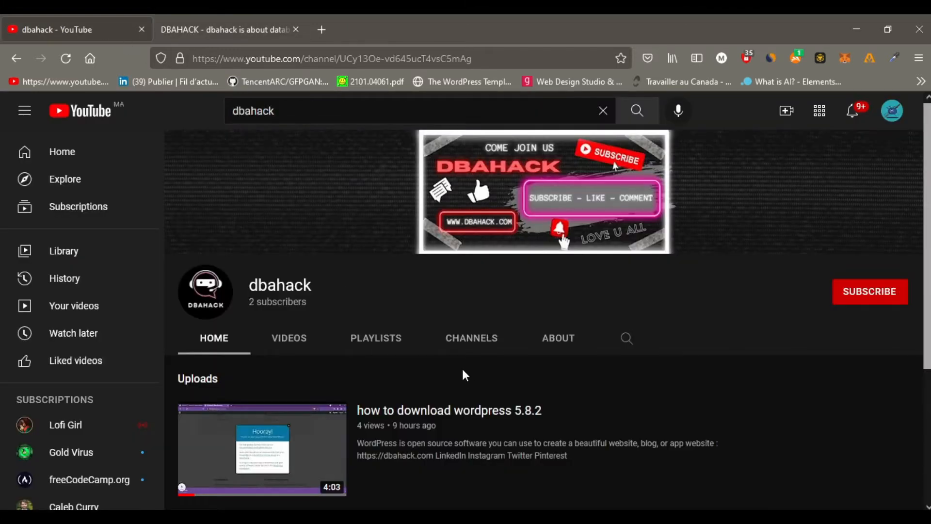
pyautogui.scroll(-3, 465, 376)
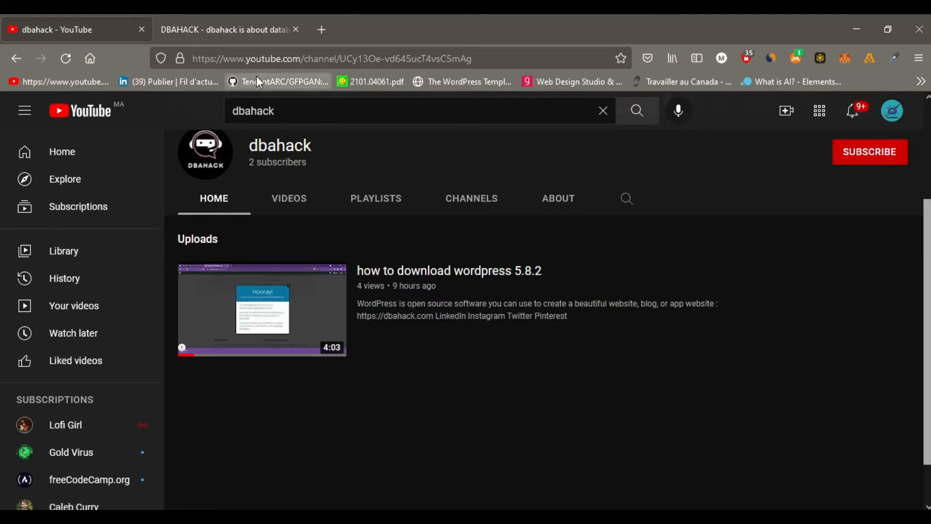
pyautogui.scroll(2, 772, 344)
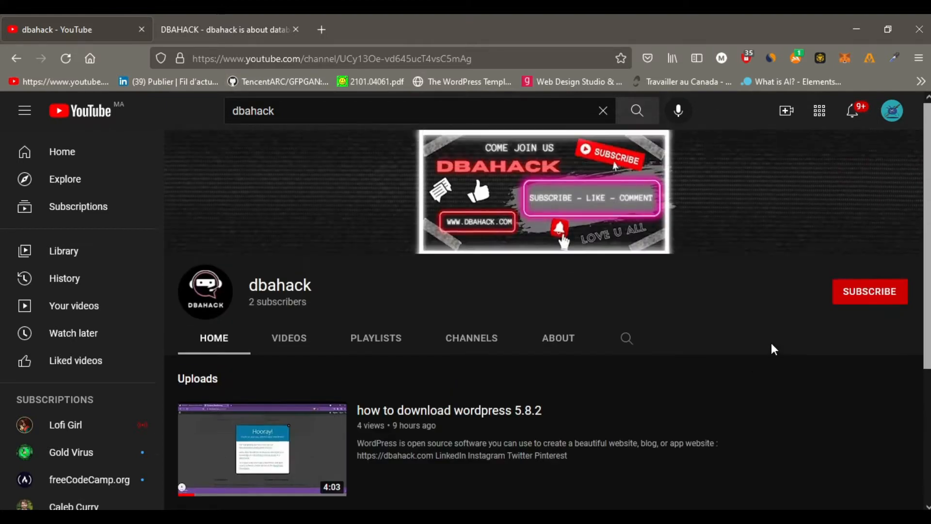
pyautogui.scroll(-1, 771, 343)
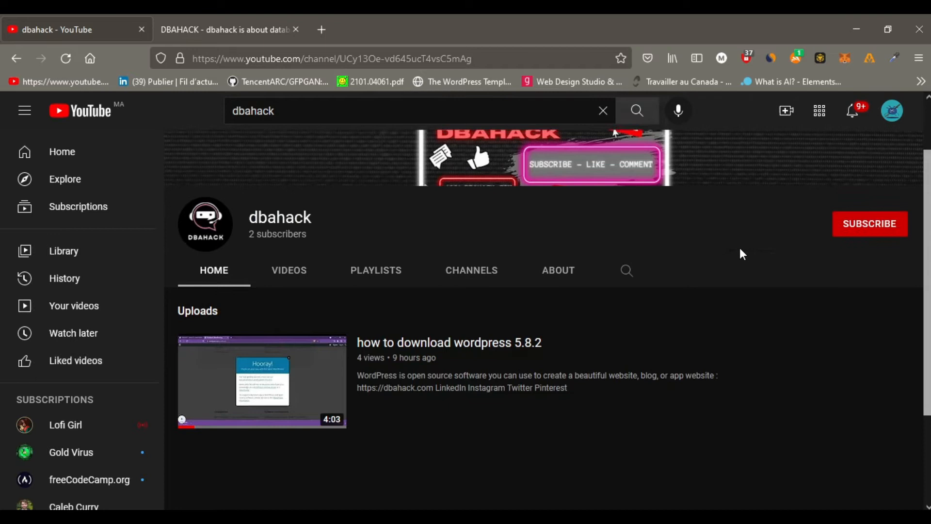
pyautogui.scroll(1, 740, 248)
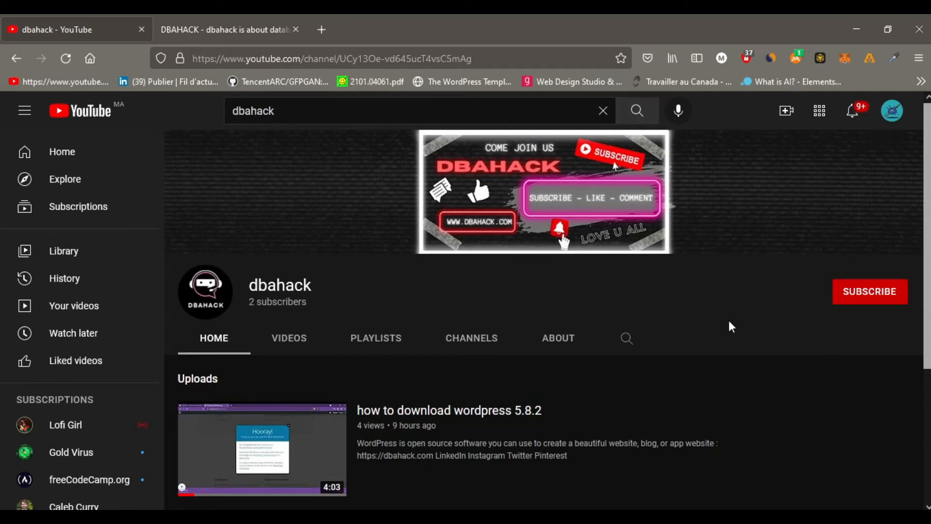
pyautogui.click(863, 297)
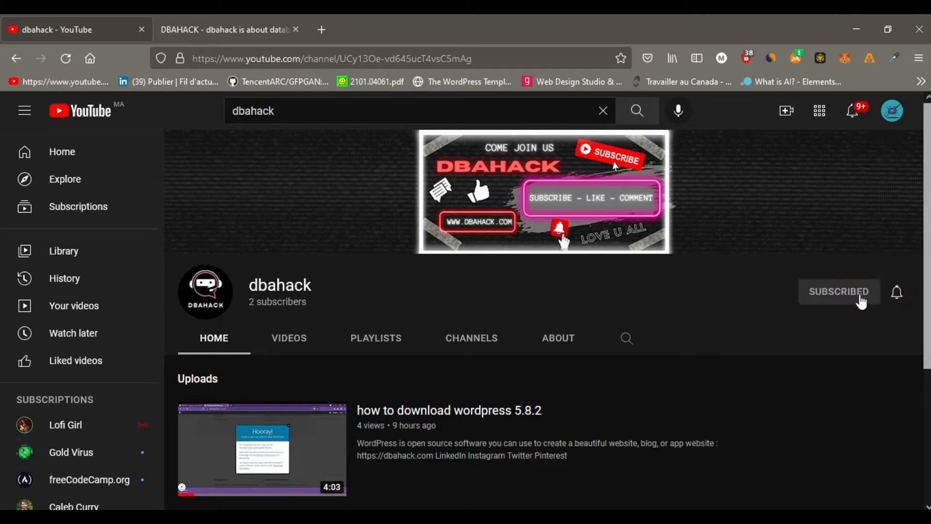
pyautogui.click(897, 293)
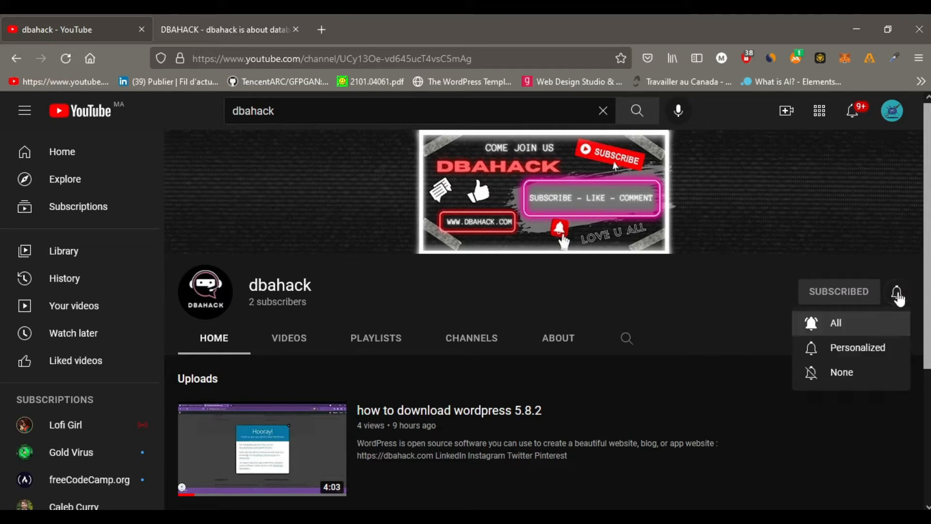
pyautogui.click(845, 326)
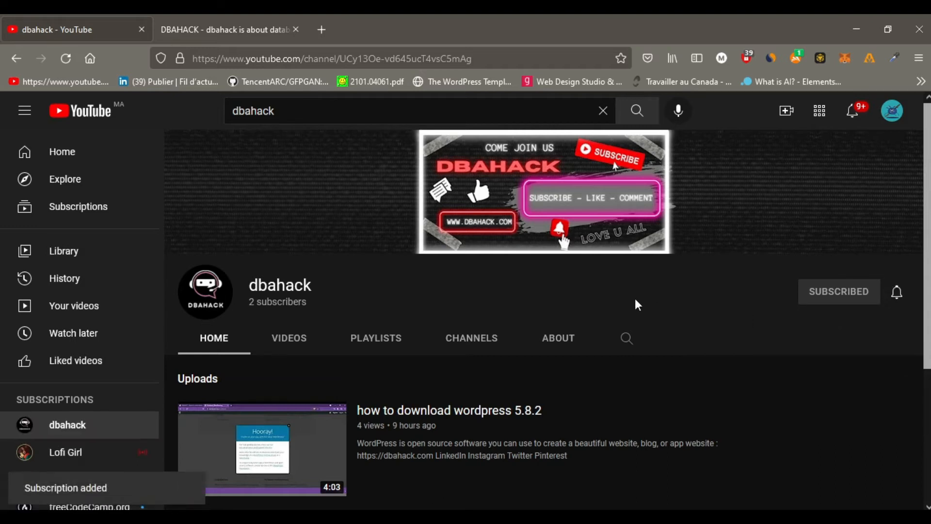
# View the dbahack.com home page and its web address.
pyautogui.click(248, 28)
pyautogui.click(296, 59)
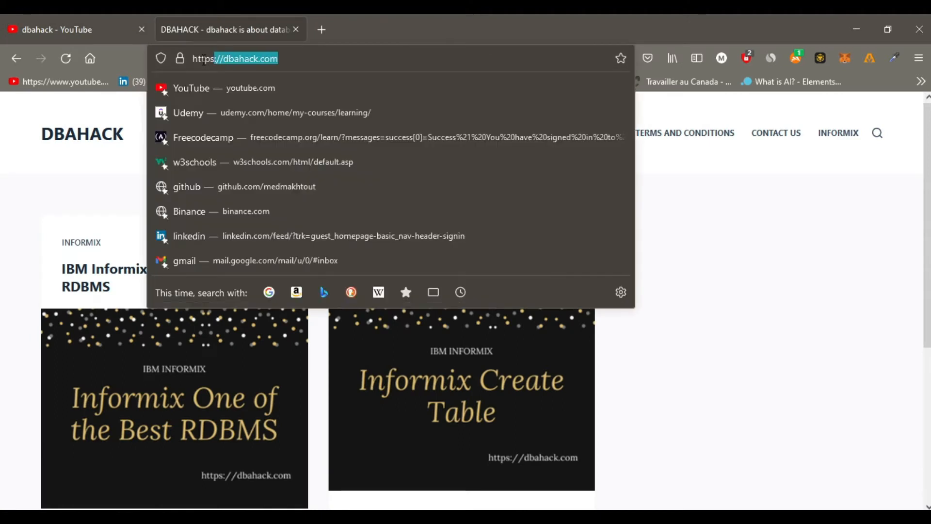
pyautogui.click(697, 229)
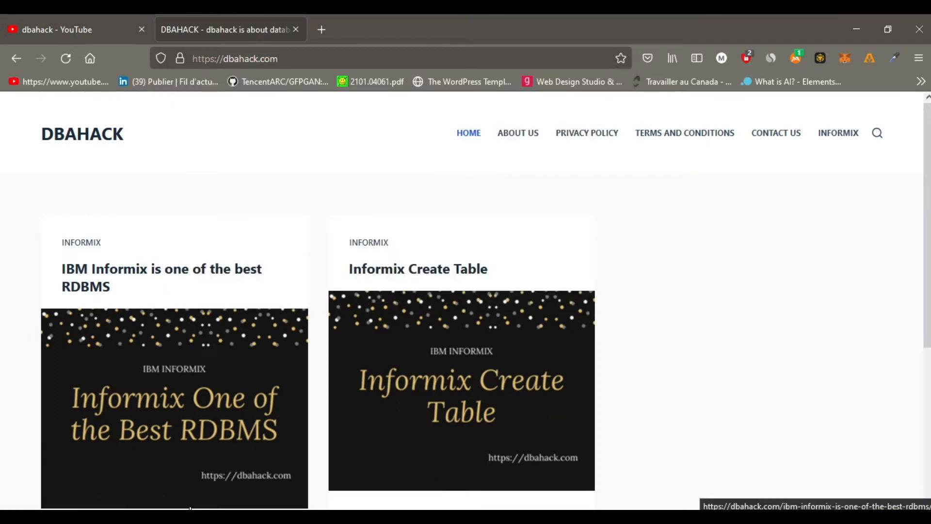
# Switch to File Explorer and open the wp folder inside Downloads.
pyautogui.click(199, 517)
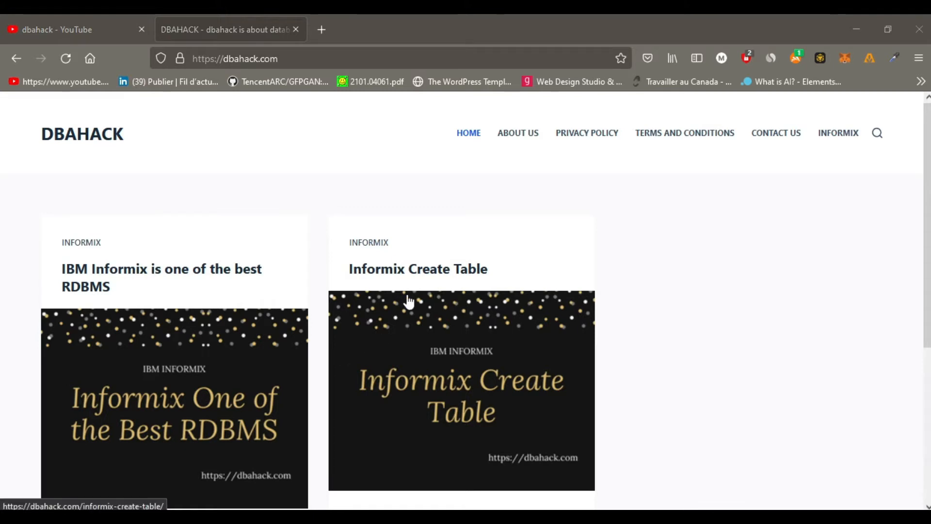
pyautogui.moveTo(1, 48); pyautogui.dragTo(191, 16)
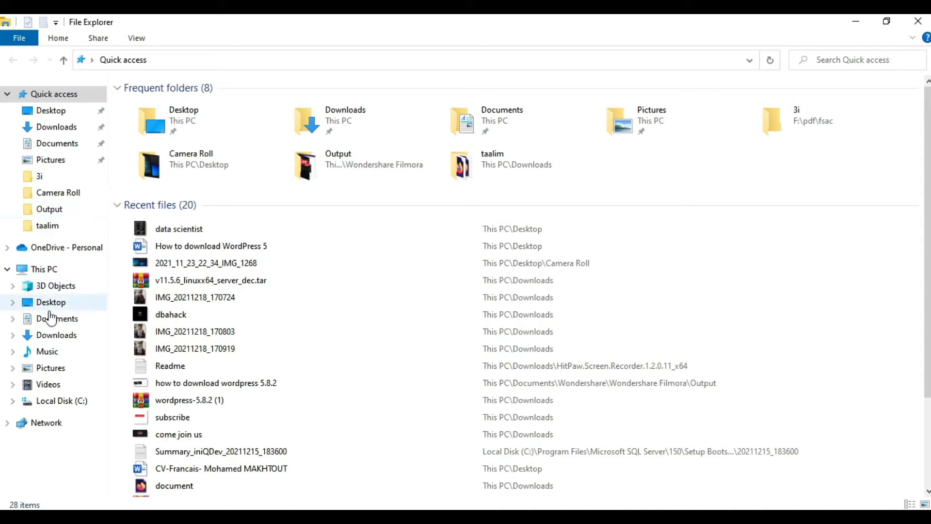
pyautogui.click(47, 335)
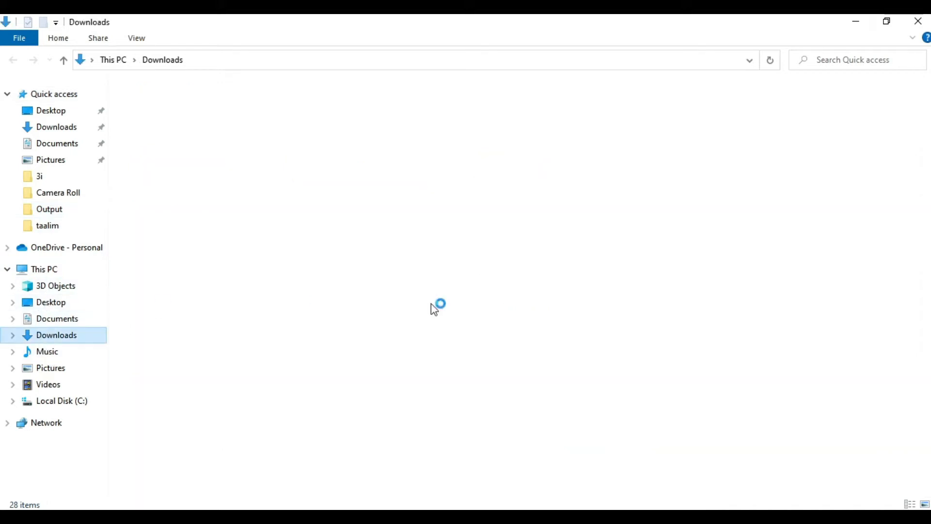
pyautogui.scroll(-5, 451, 310)
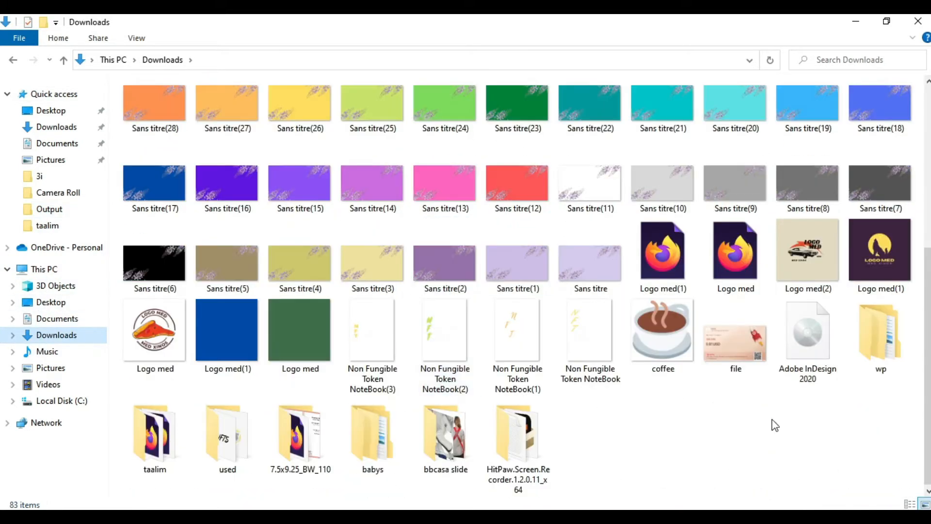
pyautogui.doubleClick(887, 333)
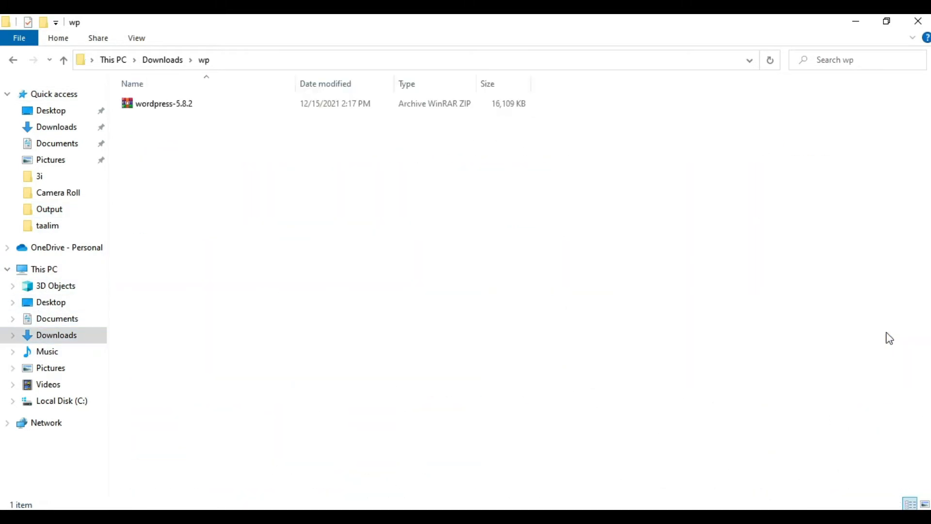
# Extract the wordpress-5.8.2 archive directly into the wp folder.
pyautogui.click(159, 104)
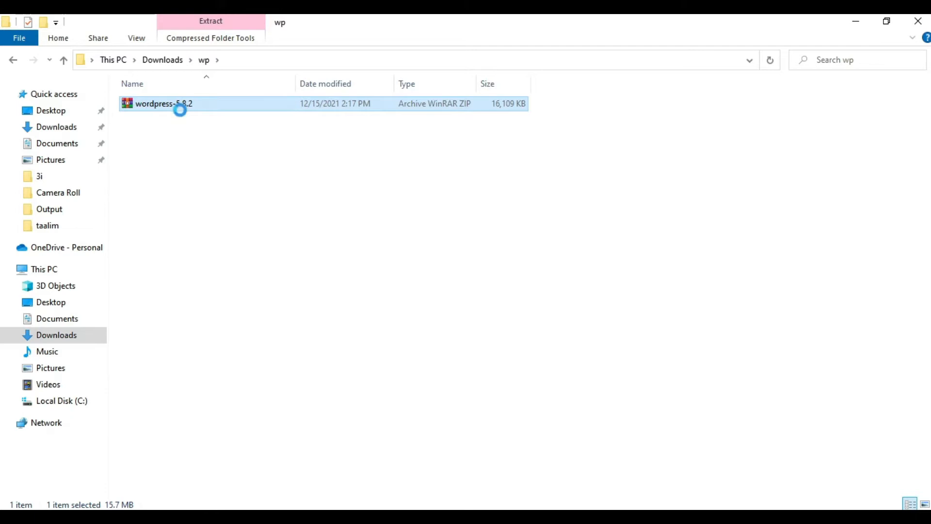
pyautogui.rightClick(157, 104)
pyautogui.click(202, 206)
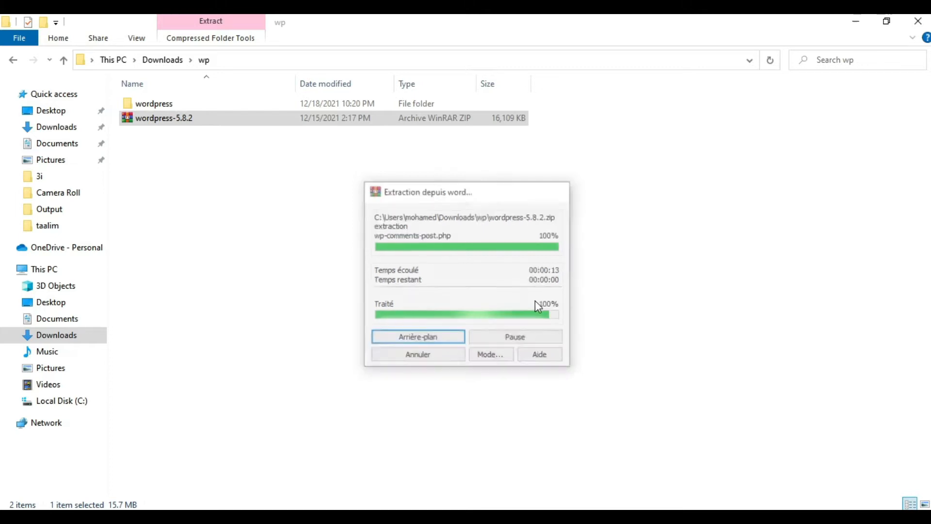
# Examine the files inside the extracted wordpress folder and return to the wp folder.
pyautogui.click(152, 104)
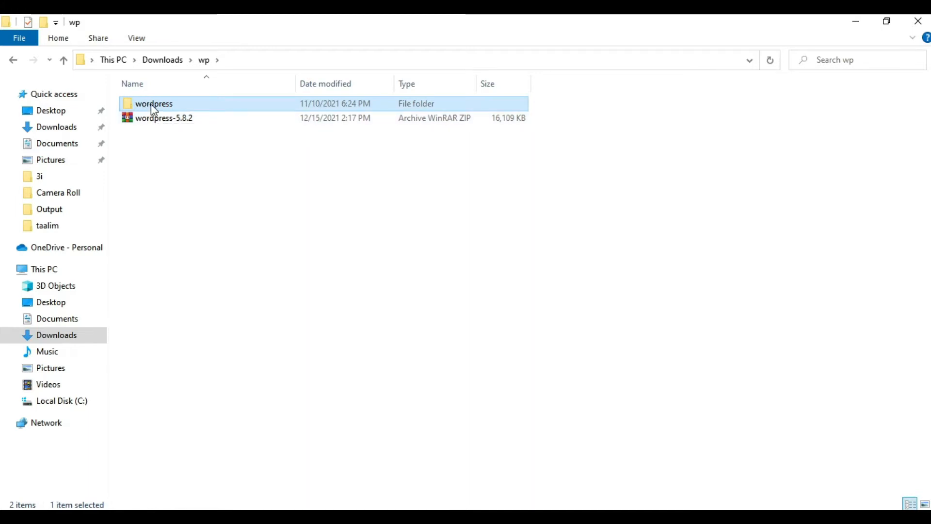
pyautogui.doubleClick(151, 104)
pyautogui.moveTo(193, 408); pyautogui.dragTo(138, 107)
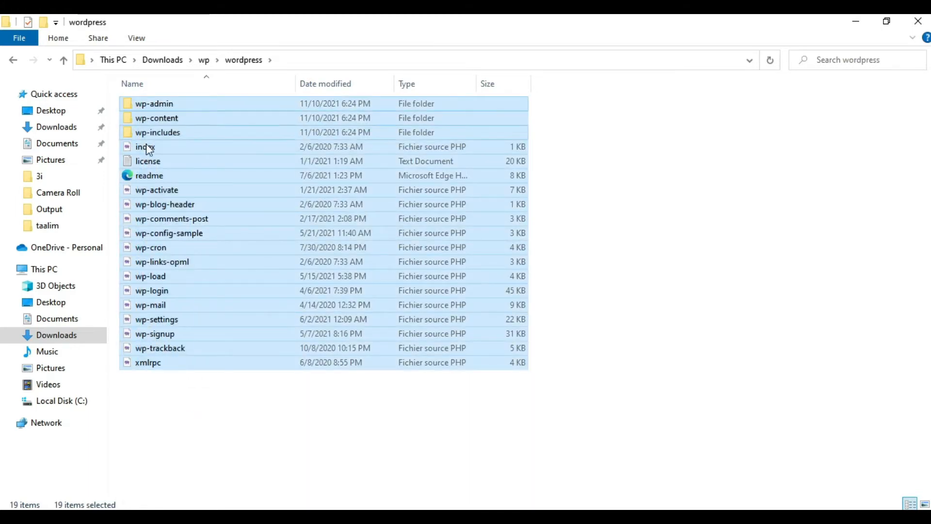
pyautogui.click(208, 409)
pyautogui.click(14, 60)
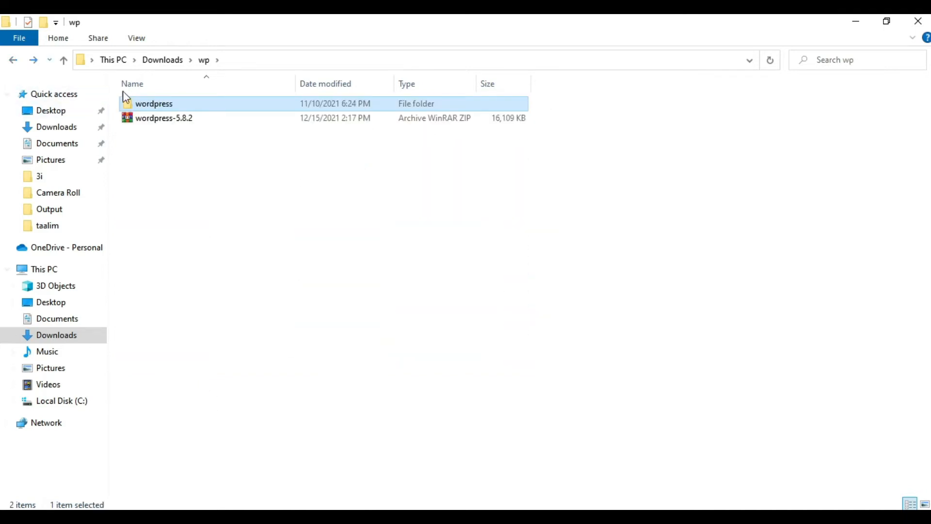
# Place the extracted wordpress folder on the clipboard and open the wamp64 folder on Local Disk (C:).
pyautogui.rightClick(149, 101)
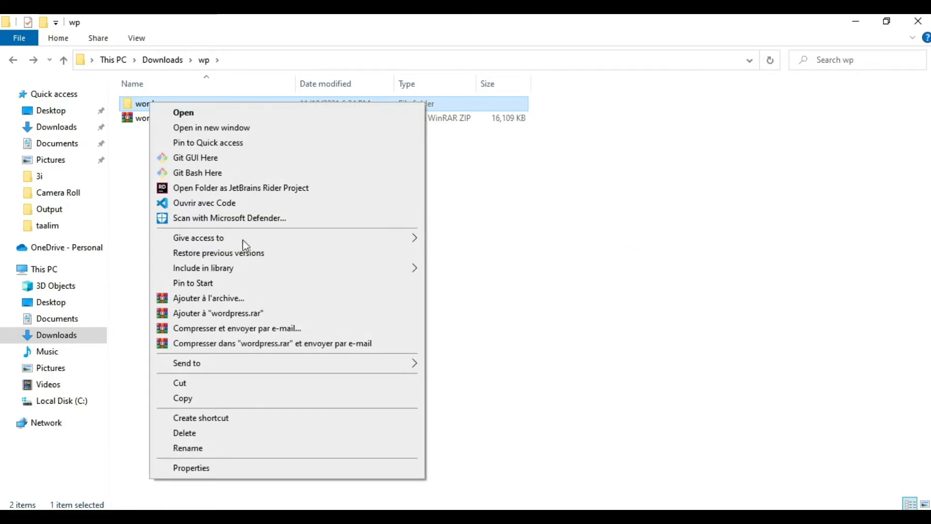
pyautogui.click(278, 257)
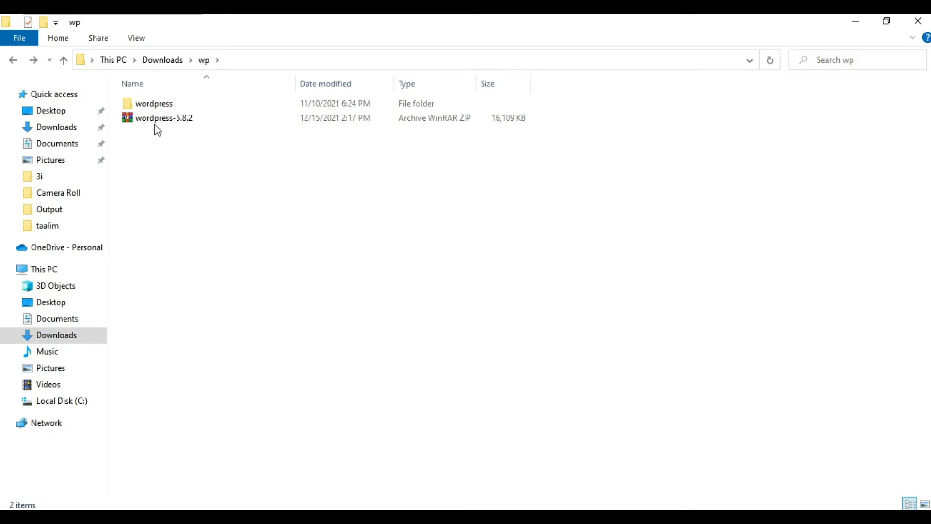
pyautogui.click(152, 104)
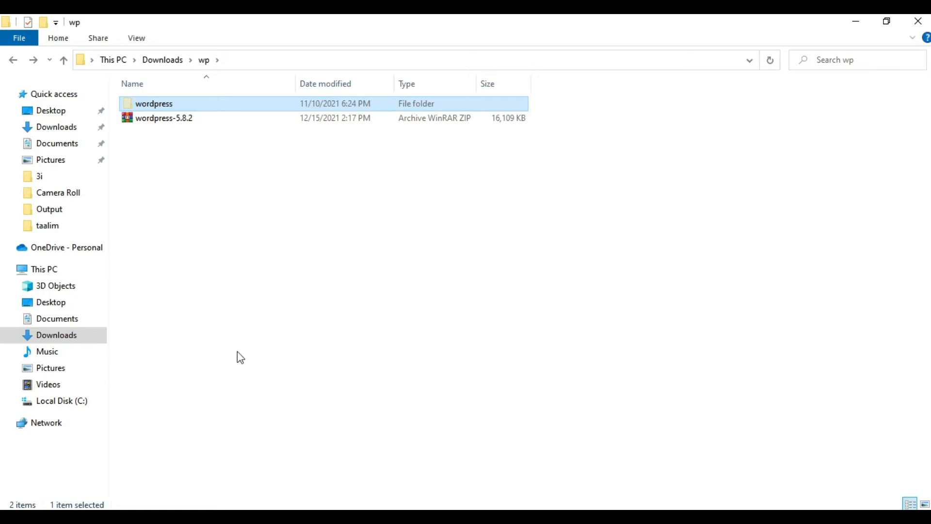
pyautogui.click(49, 269)
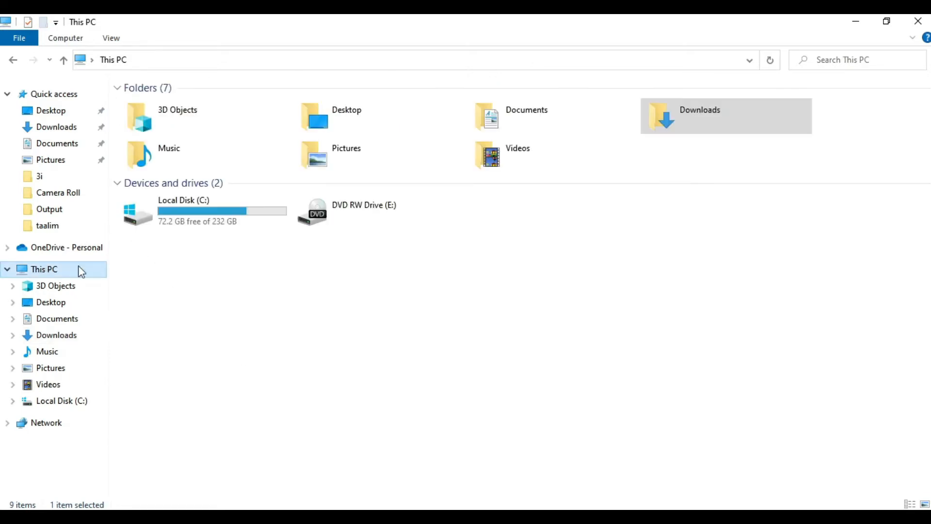
pyautogui.doubleClick(199, 213)
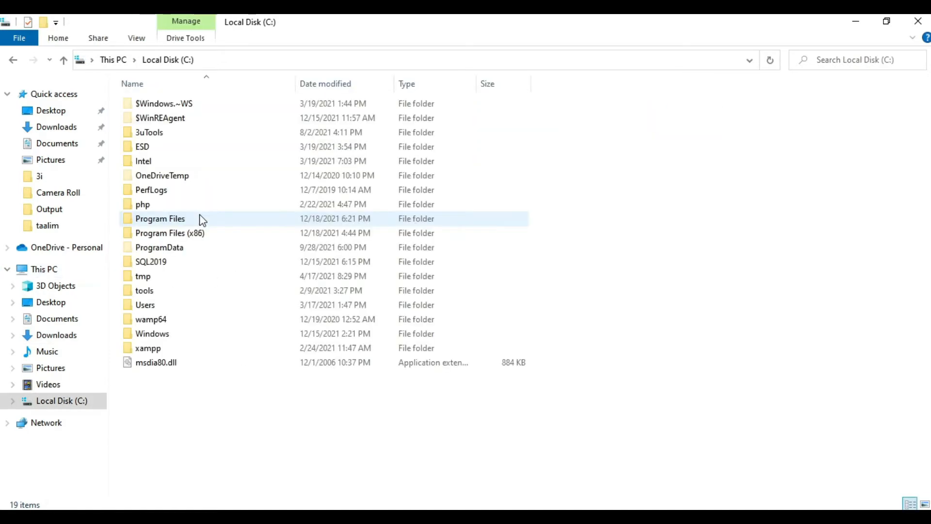
pyautogui.doubleClick(154, 323)
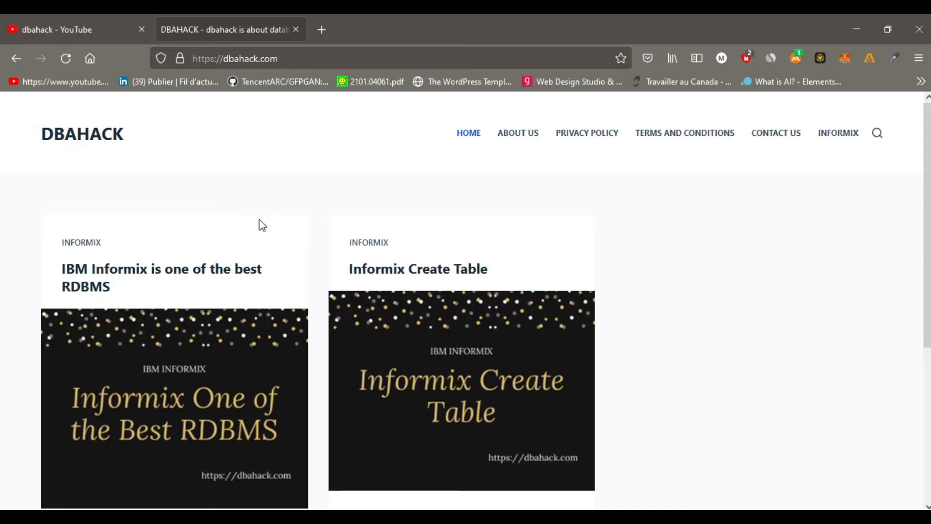
# Switch to Firefox, search Google for wampserver in a new tab, and view the downloads section of the WampServer website.
pyautogui.click(320, 29)
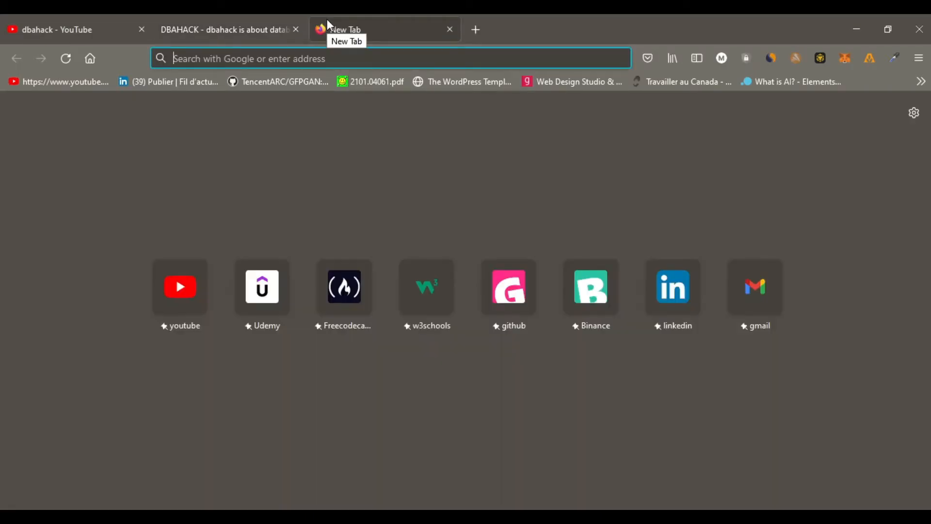
pyautogui.write('google.com/')
pyautogui.press('Return')
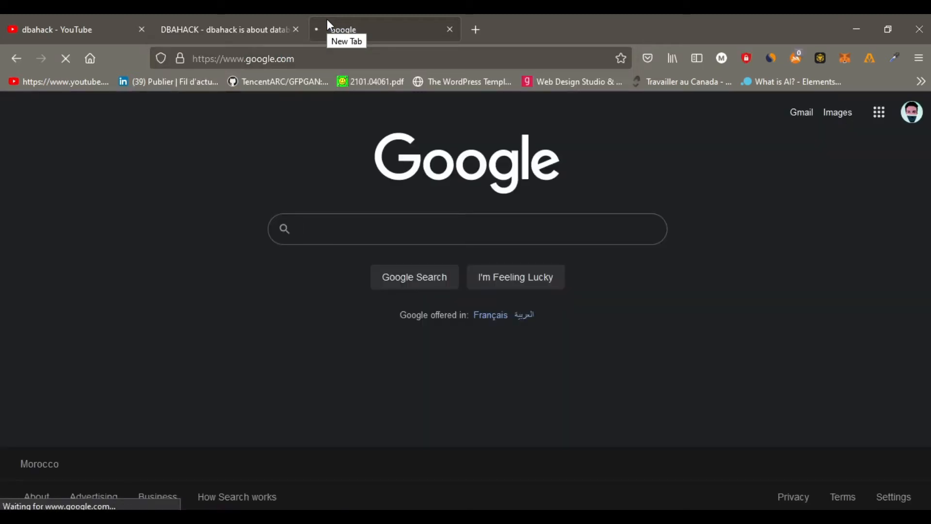
pyautogui.write('wampserver')
pyautogui.press('Return')
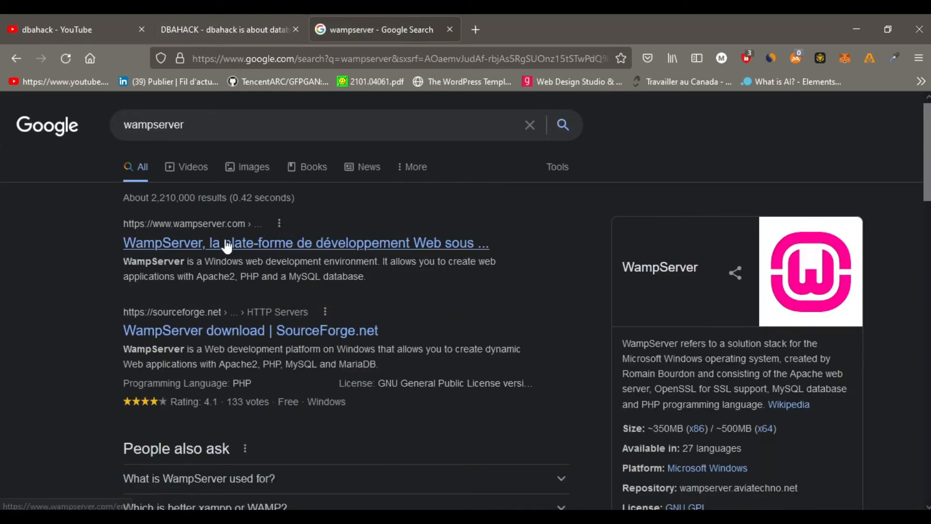
pyautogui.click(227, 246)
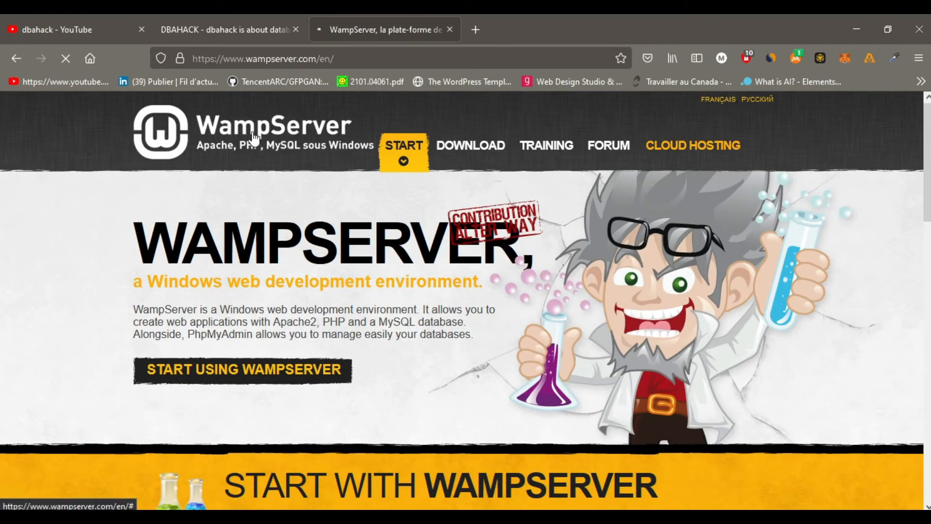
pyautogui.click(470, 152)
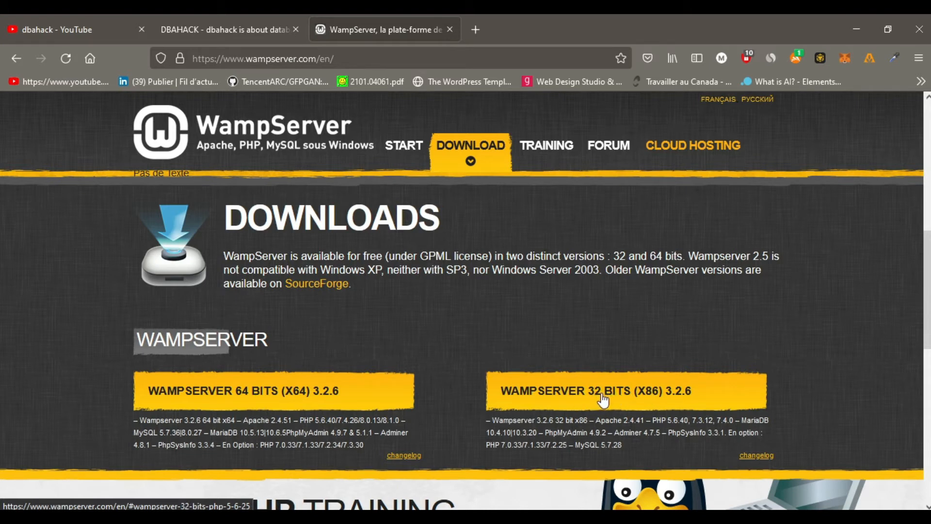
# Back in File Explorer, paste the wordpress folder into wamp64's www folder and check the pasted folder's contents.
pyautogui.click(856, 29)
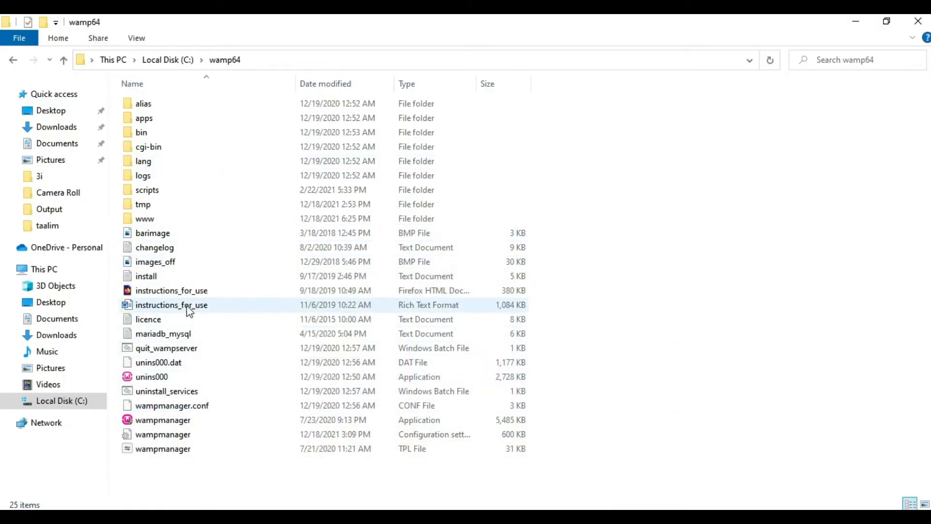
pyautogui.doubleClick(144, 219)
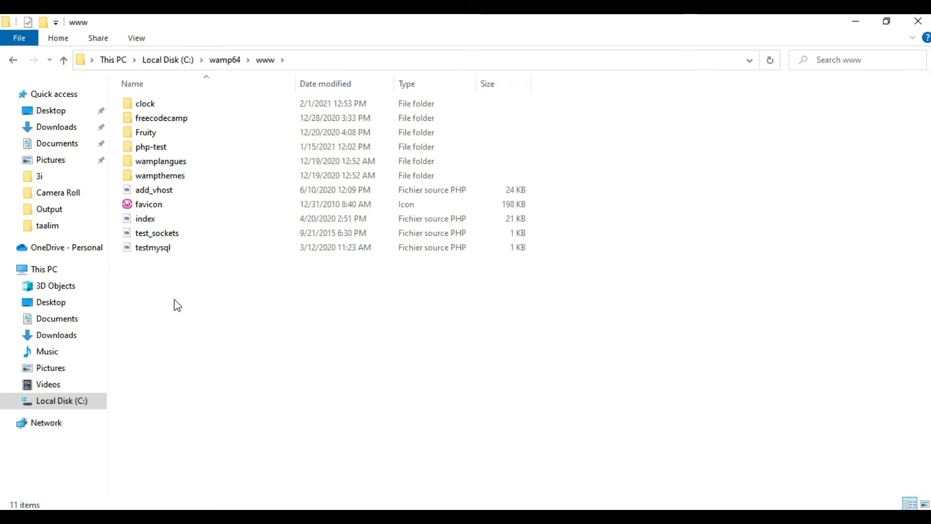
pyautogui.hotkey('ctrl', 'v')
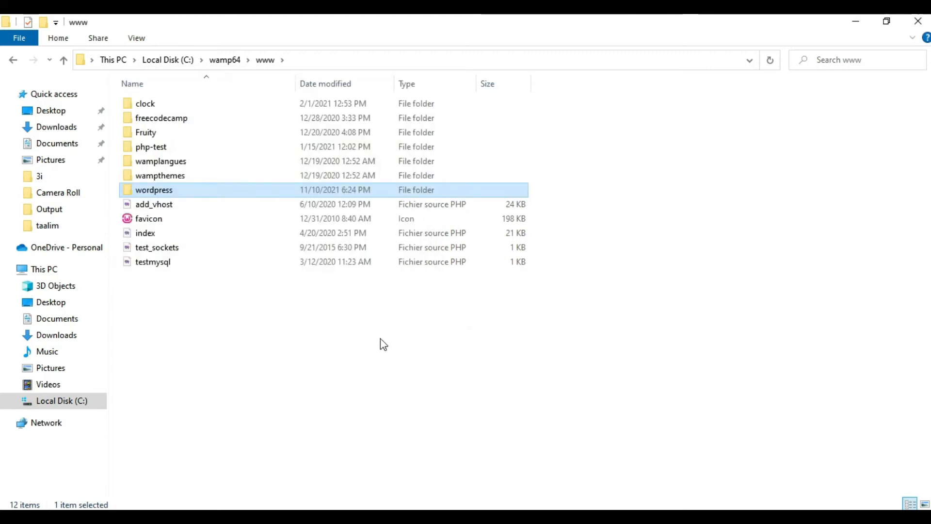
pyautogui.doubleClick(152, 193)
pyautogui.click(13, 60)
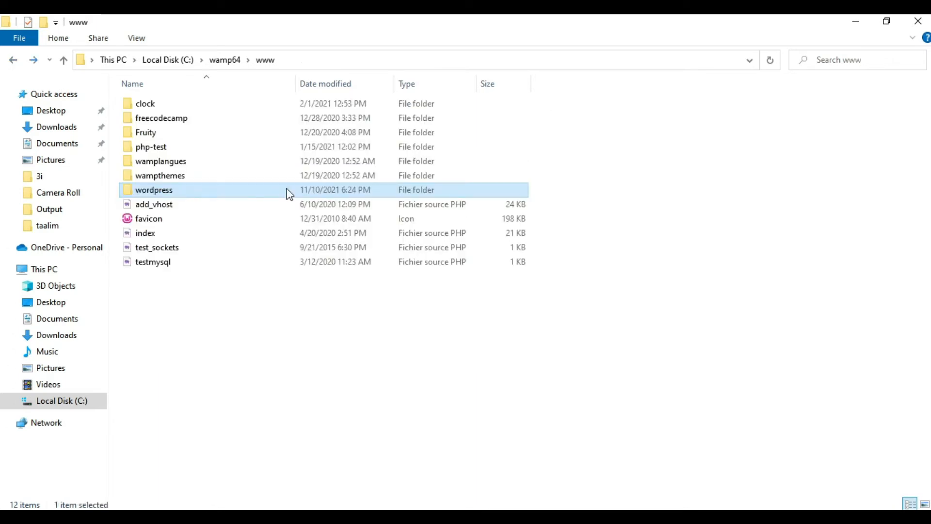
# Search Windows for wampserver and launch the Wampserver64 app.
pyautogui.press('super')
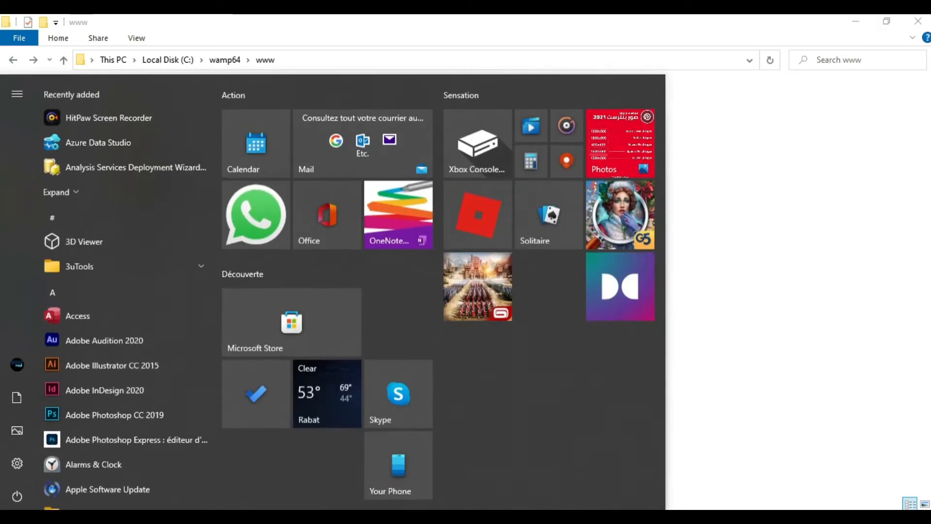
pyautogui.write('wa')
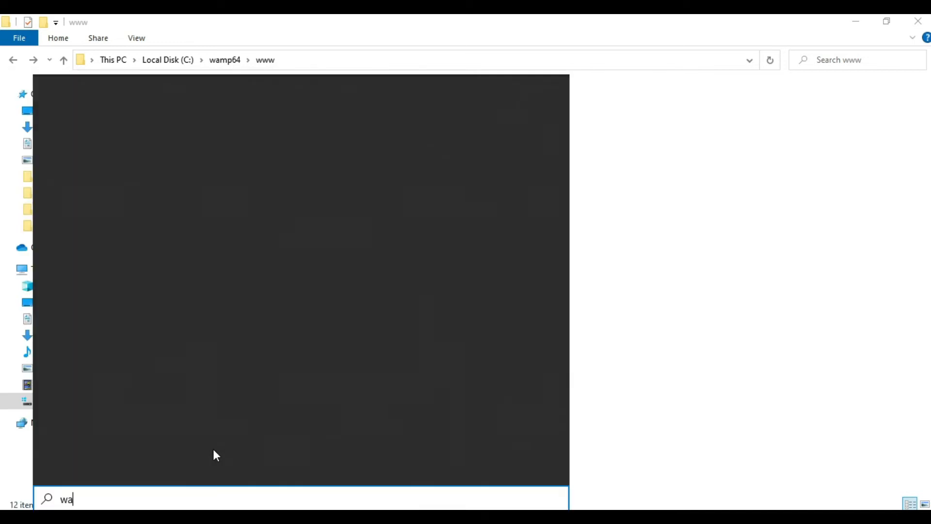
pyautogui.write('mpserve')
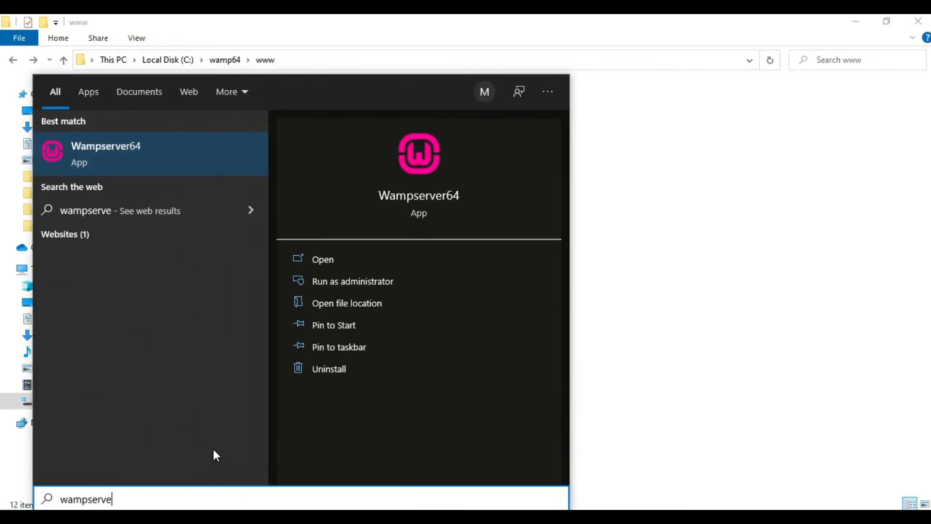
pyautogui.click(121, 153)
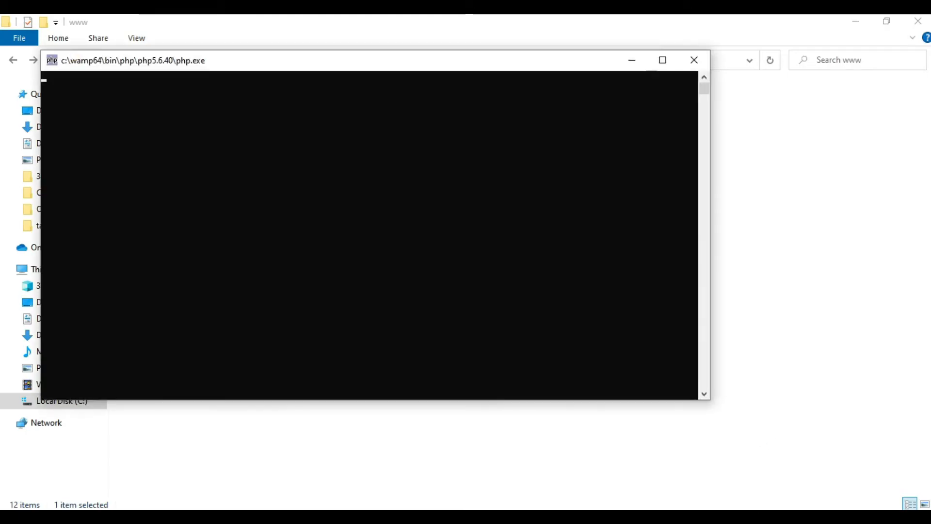
# Check the hidden system tray icons for WampServer's running status while it starts.
pyautogui.click(757, 519)
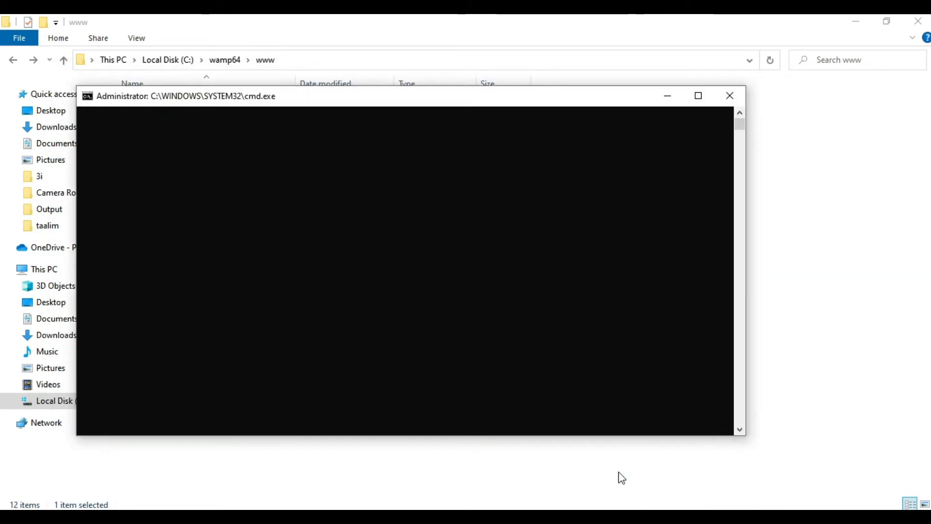
pyautogui.click(756, 517)
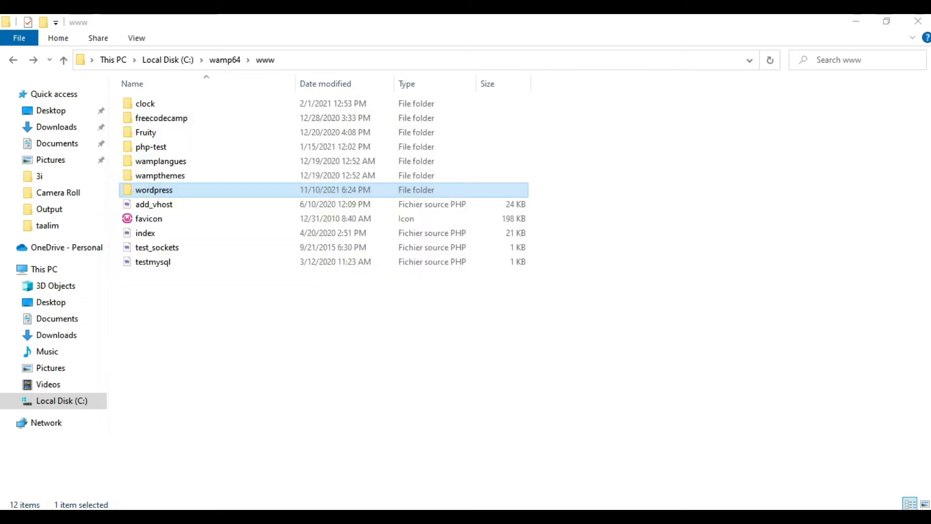
pyautogui.click(756, 517)
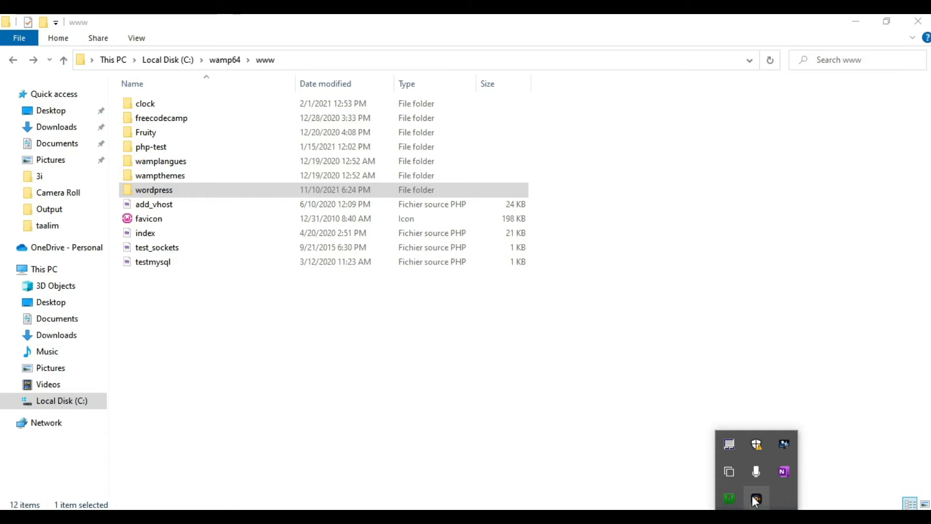
pyautogui.click(509, 434)
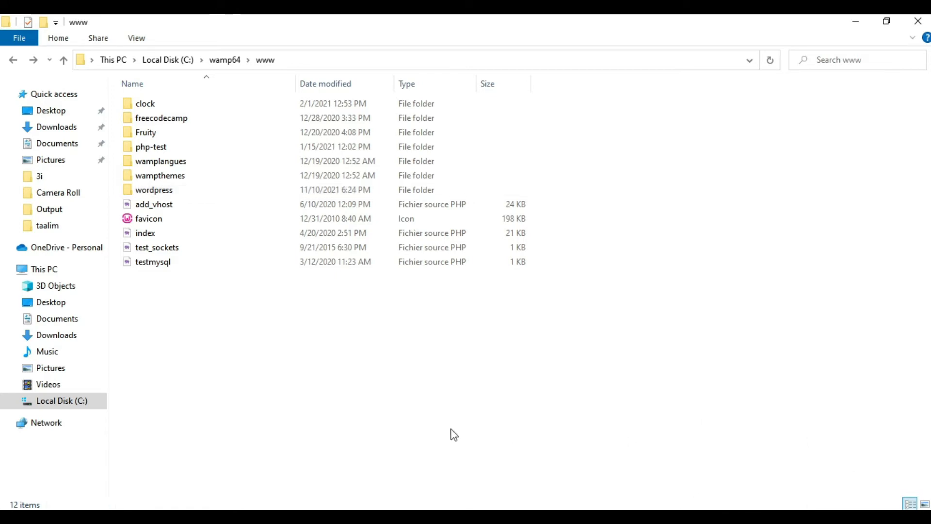
pyautogui.click(756, 517)
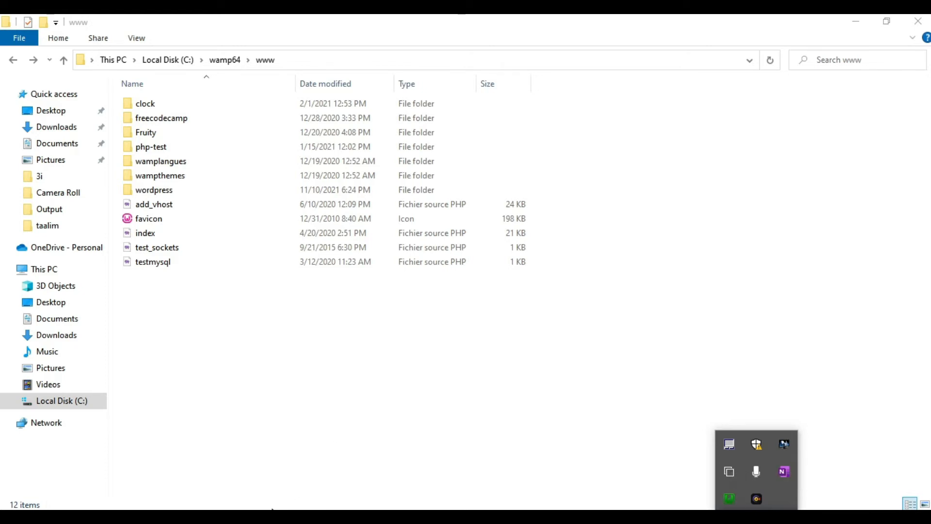
# Switch to Firefox, load localhost in a new tab, and look over the WampServer homepage's tools, projects and aliases.
pyautogui.click(268, 517)
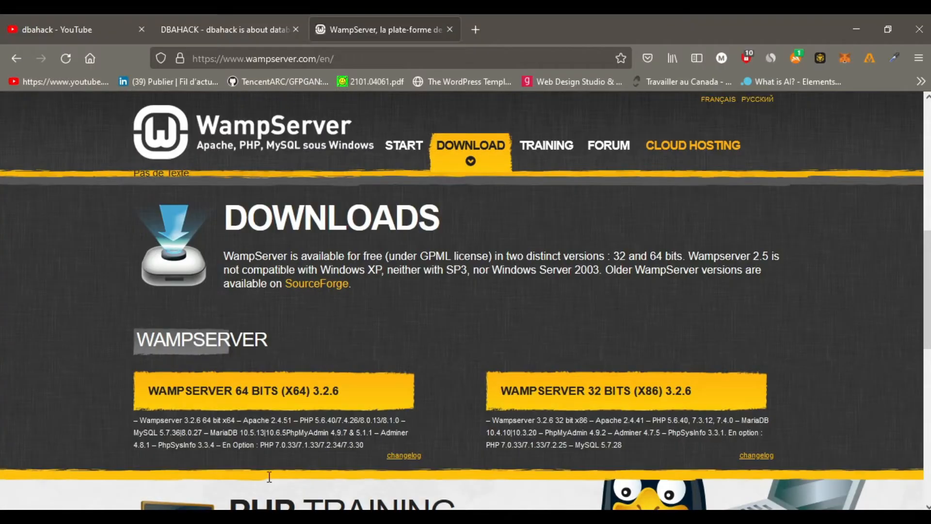
pyautogui.click(479, 27)
pyautogui.click(469, 58)
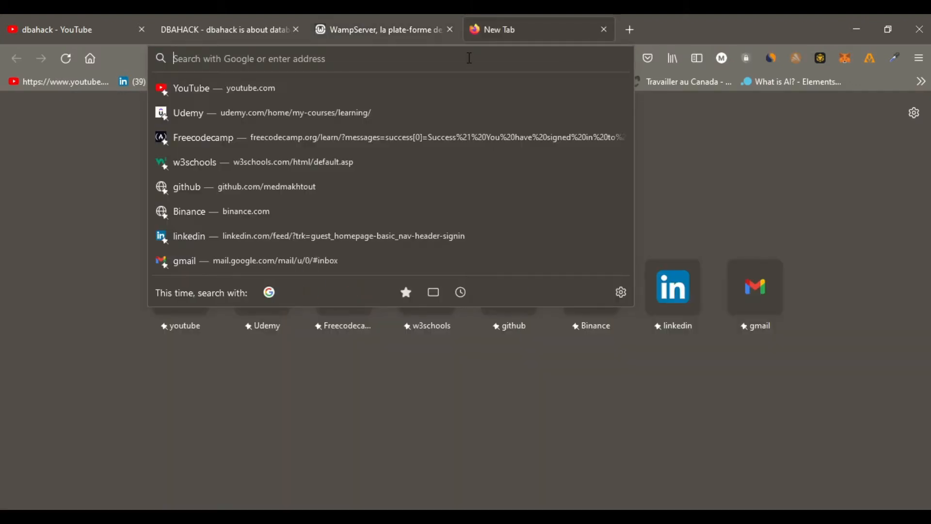
pyautogui.write('loc')
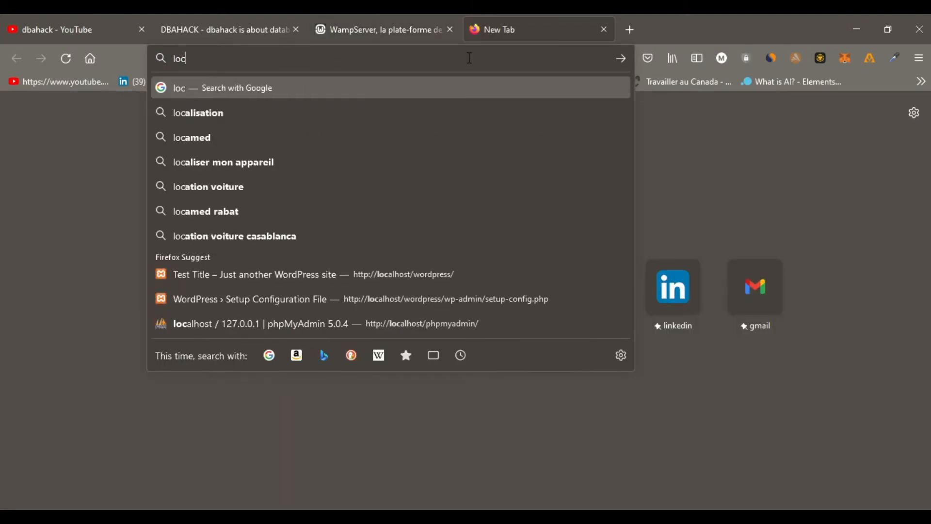
pyautogui.write('alhost')
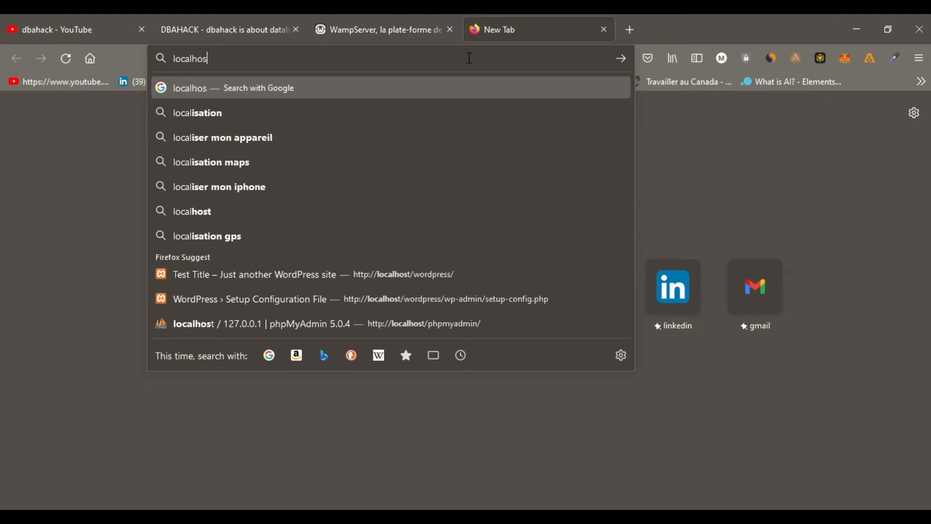
pyautogui.press('Return')
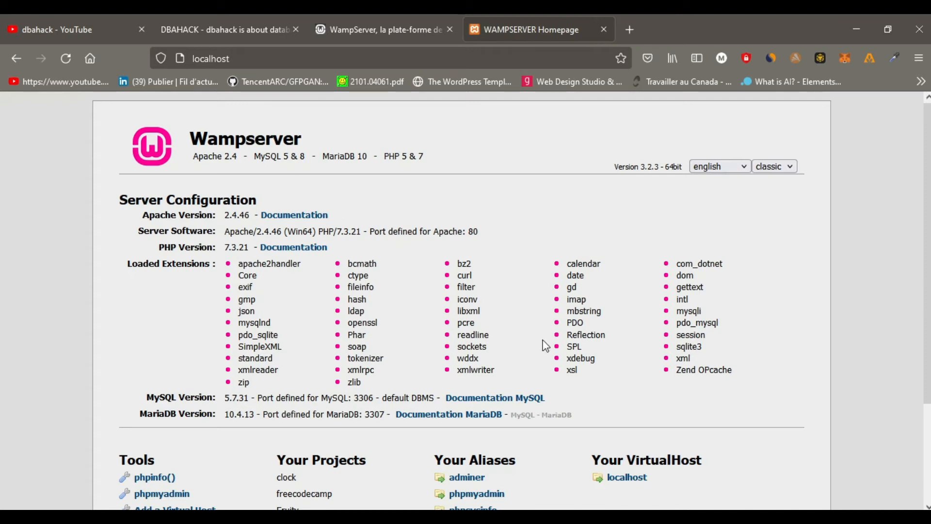
pyautogui.scroll(-3, 548, 388)
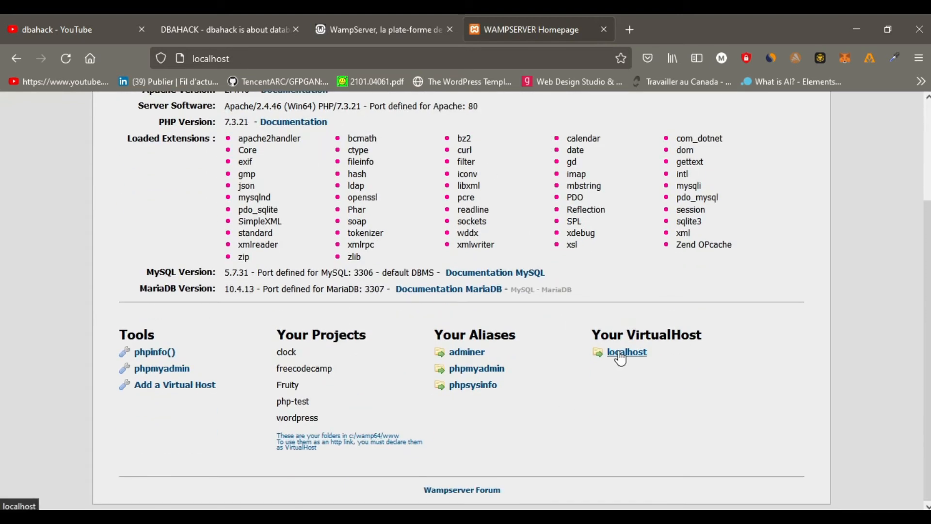
pyautogui.scroll(2, 465, 387)
# Open phpMyAdmin from the WampServer homepage and log in as root with a blank password on the MySQL server.
pyautogui.click(474, 439)
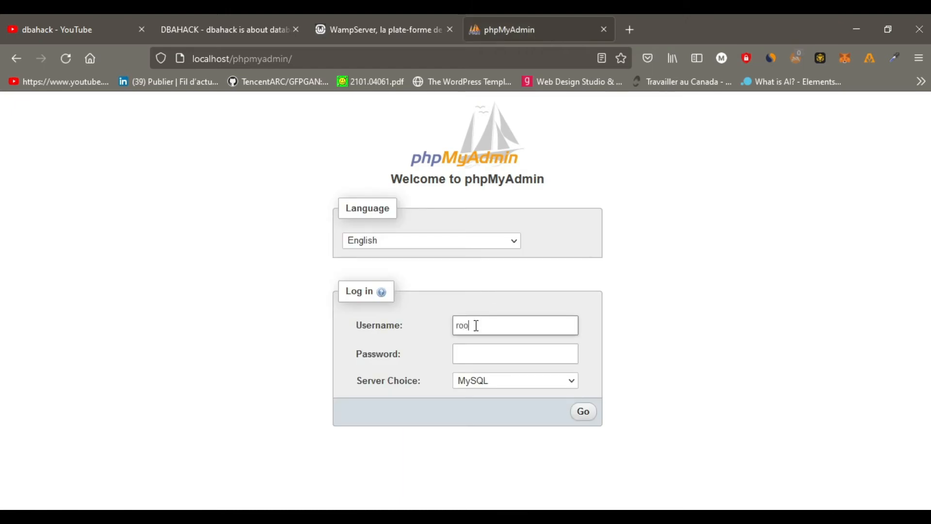
pyautogui.click(477, 356)
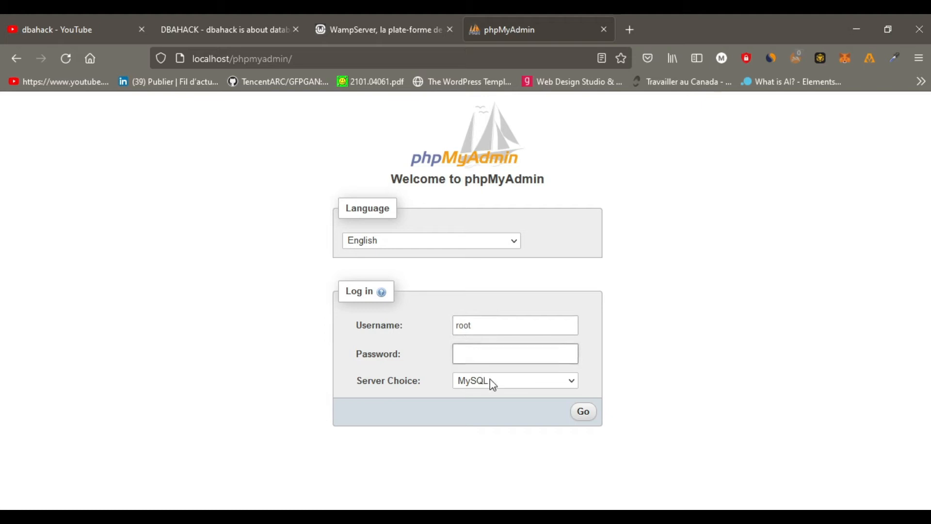
pyautogui.click(561, 384)
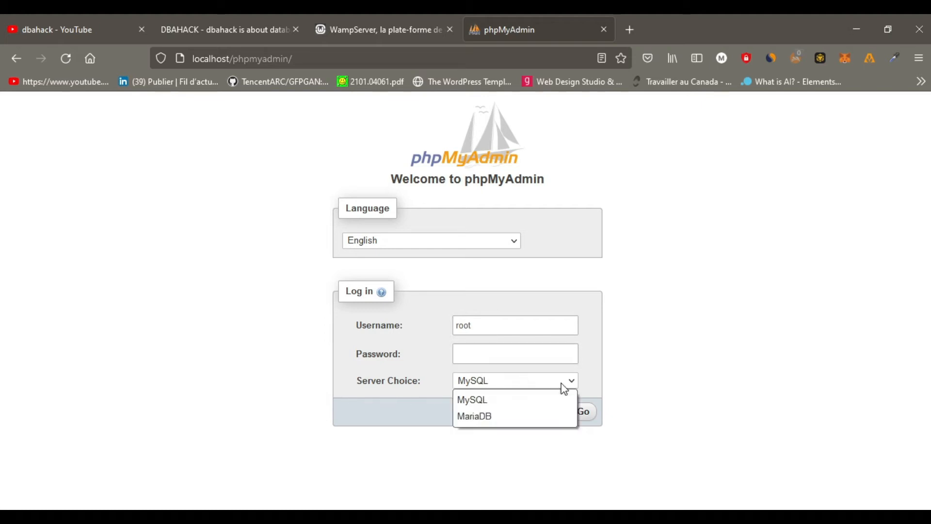
pyautogui.click(371, 411)
pyautogui.click(512, 382)
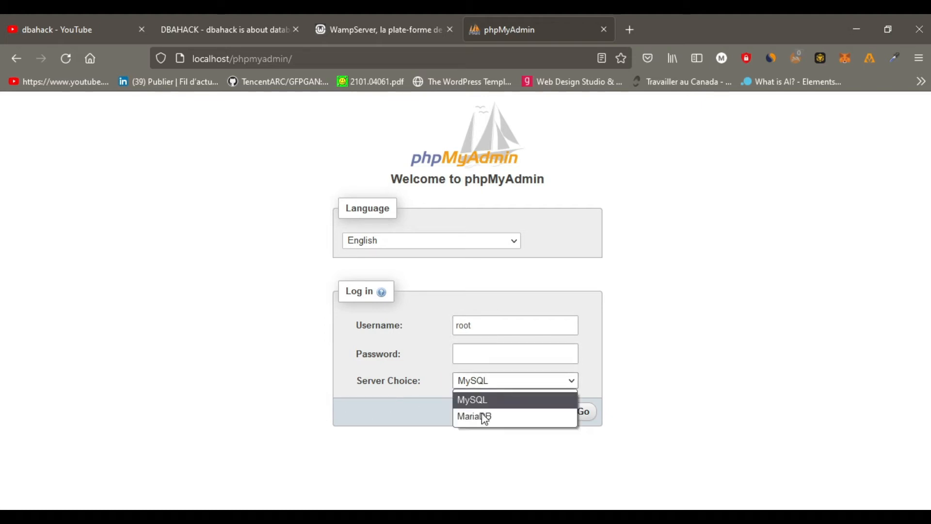
pyautogui.click(409, 394)
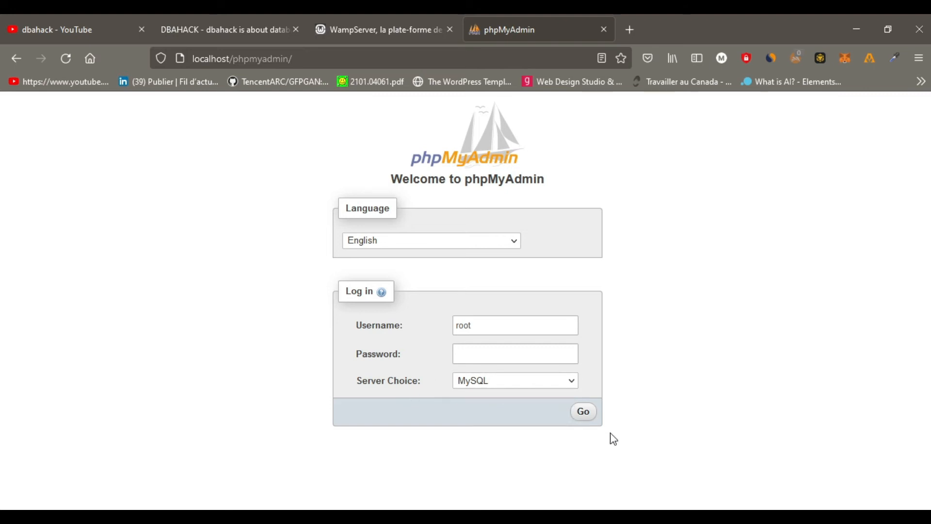
pyautogui.click(586, 416)
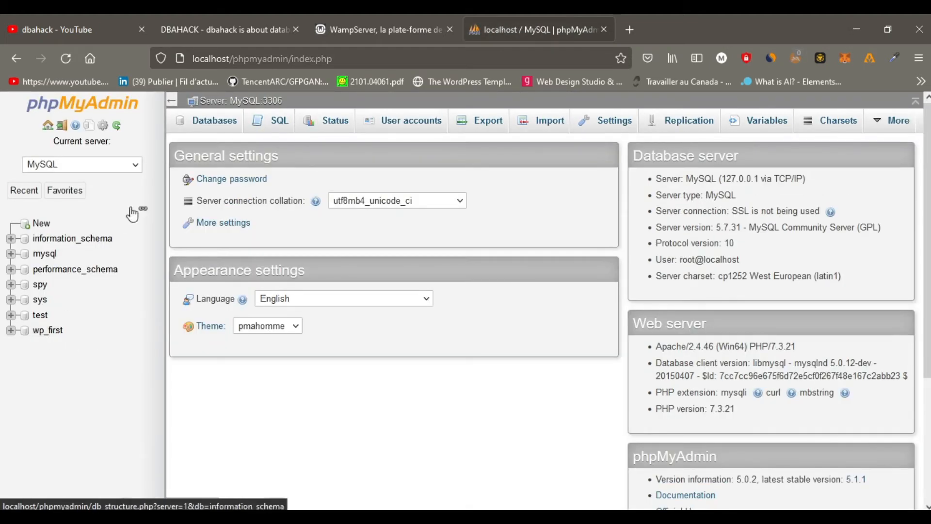
# Create a database named first_wp with the latin1_swedish_ci collation.
pyautogui.click(216, 125)
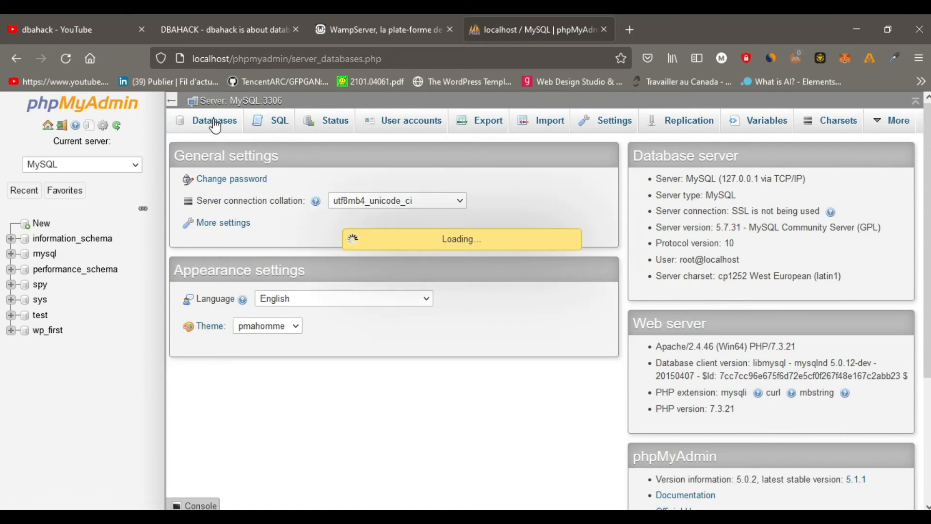
pyautogui.click(212, 221)
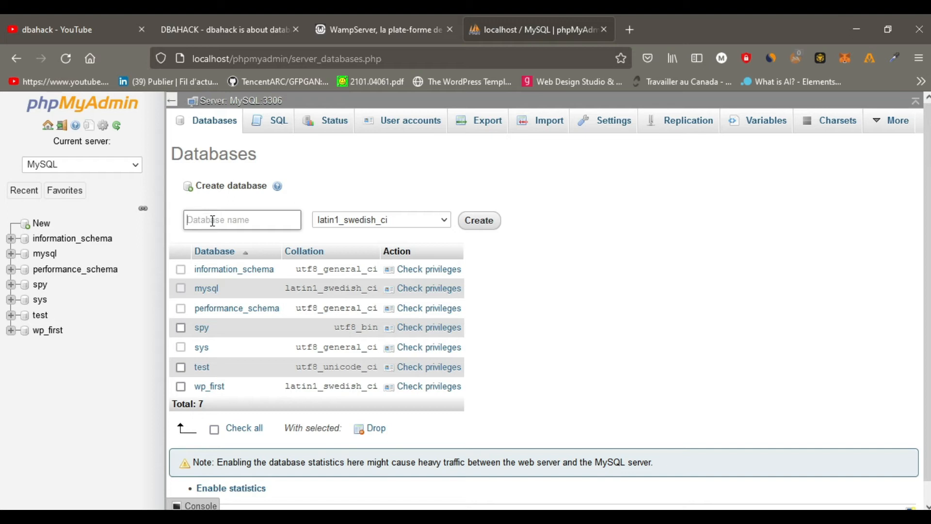
pyautogui.write('first_wp')
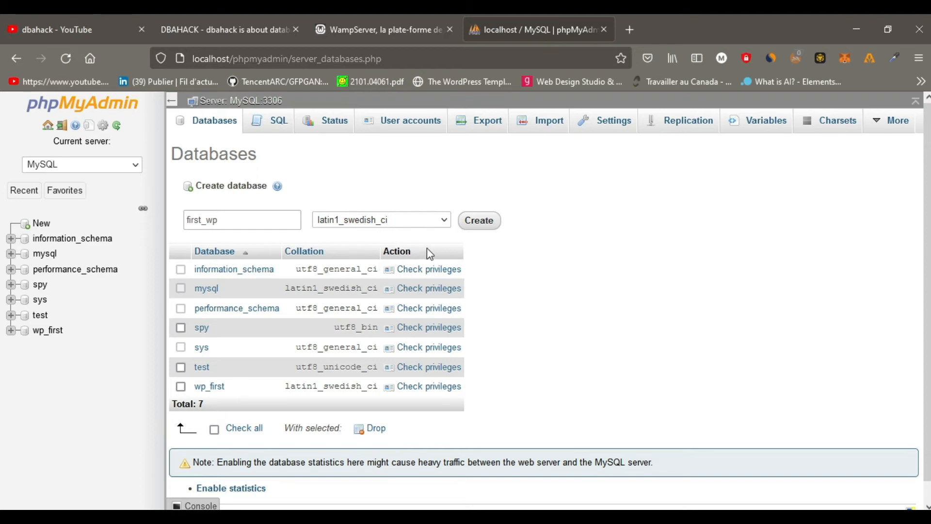
pyautogui.click(480, 223)
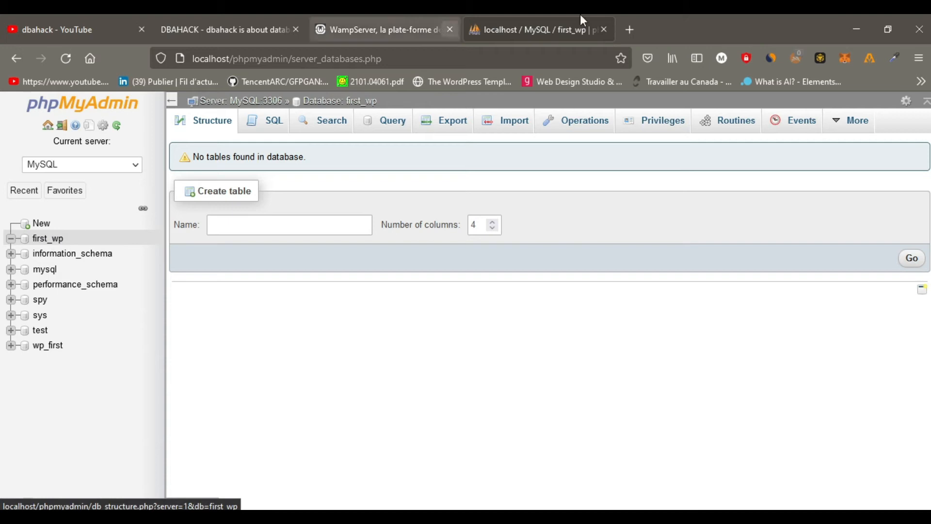
# Load localhost/wordpress/ in a new browser tab to start the WordPress setup.
pyautogui.click(631, 30)
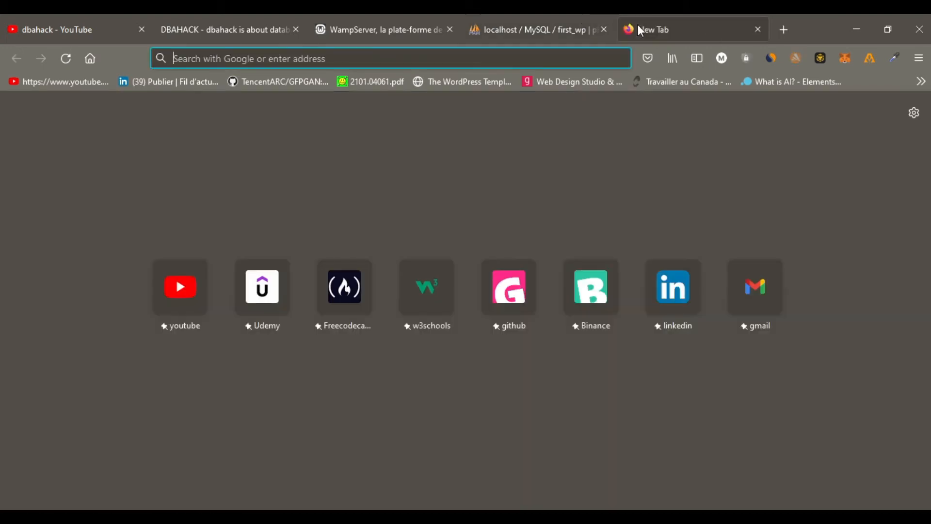
pyautogui.write('loca')
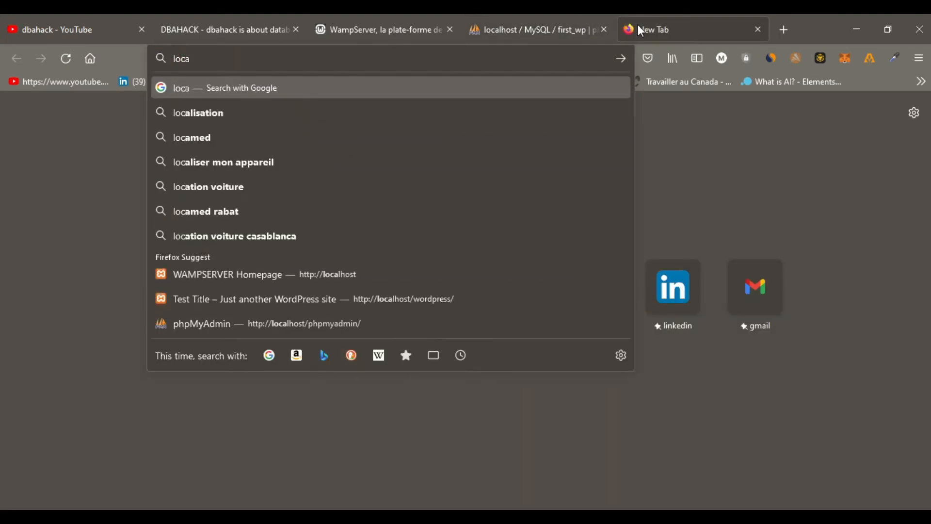
pyautogui.write('lhost/')
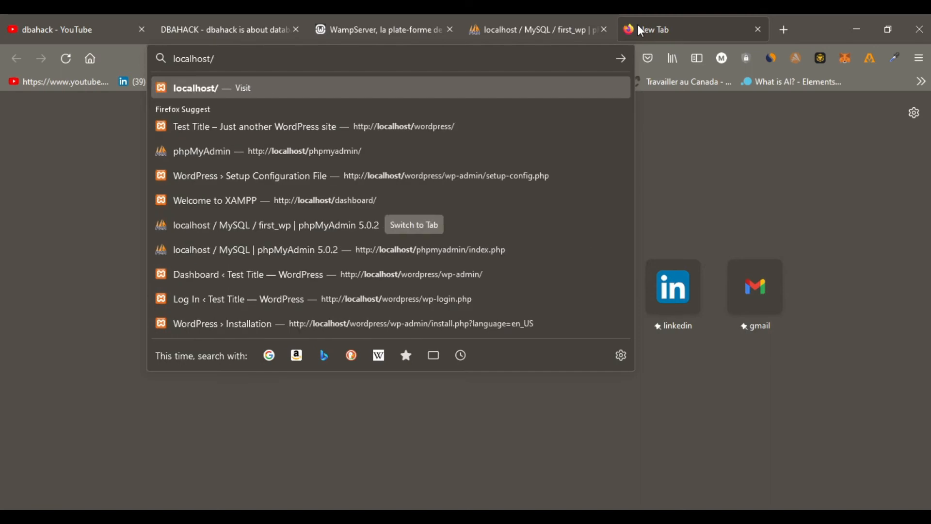
pyautogui.write('wordpress')
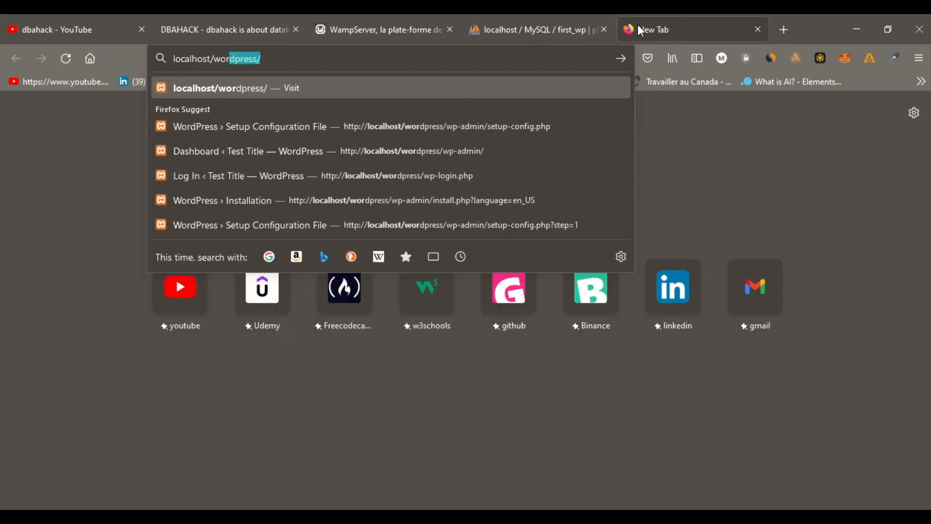
pyautogui.press('Return')
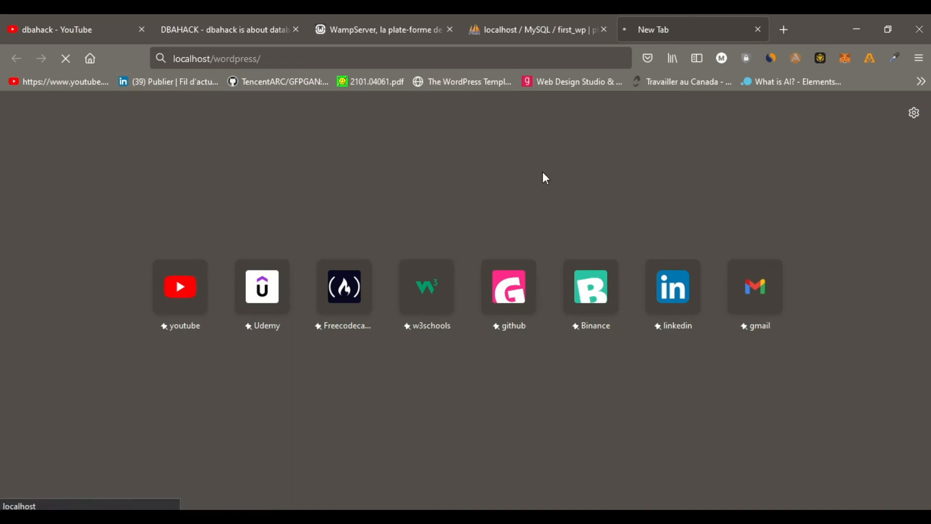
# Set notifications for the dbahack YouTube channel to All.
pyautogui.click(68, 25)
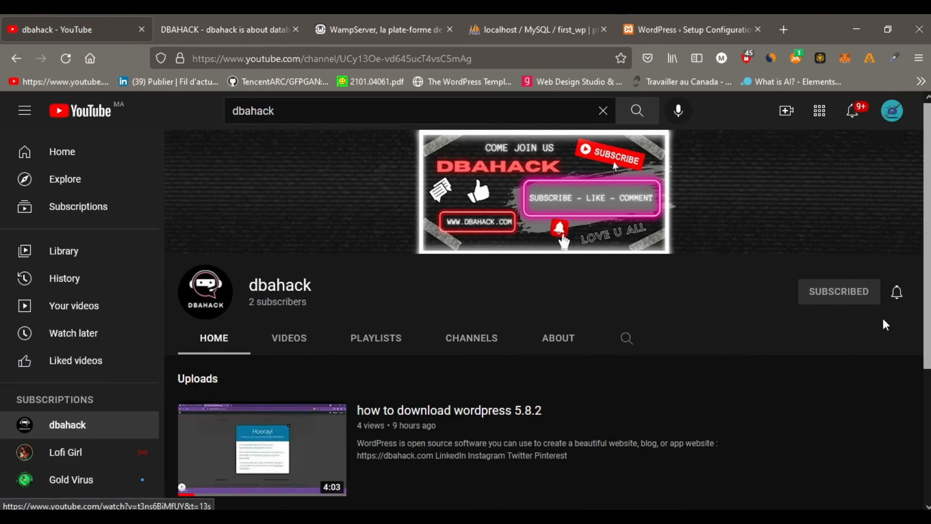
pyautogui.click(897, 294)
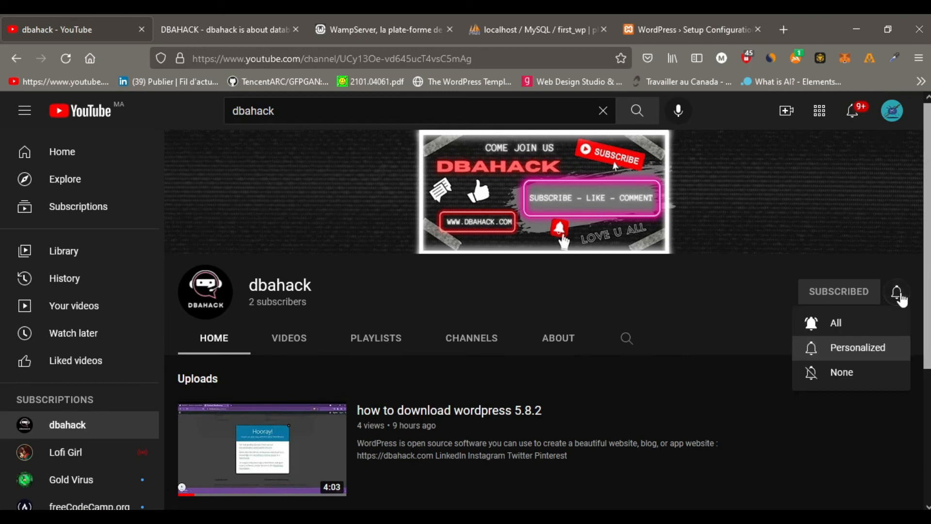
pyautogui.click(836, 325)
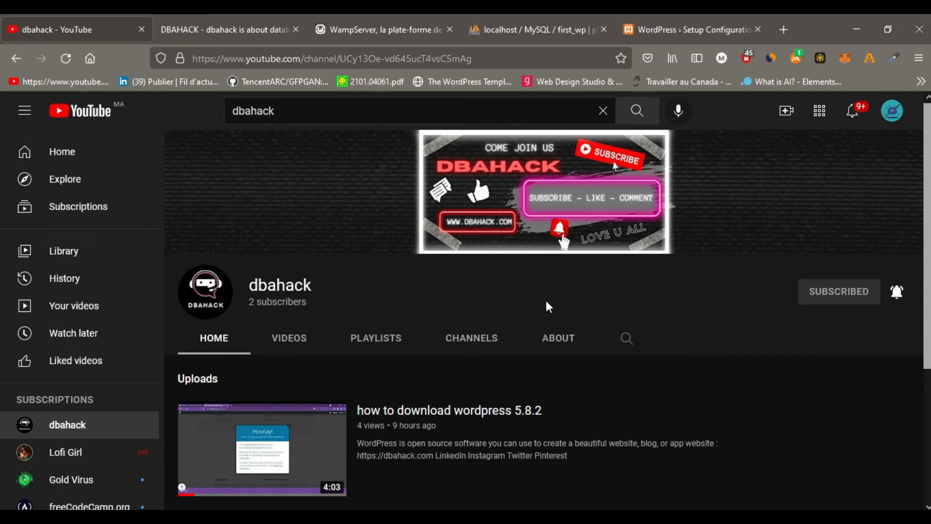
# Return to the WordPress setup page and continue with English (United States) as the installation language.
pyautogui.click(676, 15)
pyautogui.scroll(-3, 613, 252)
pyautogui.scroll(3, 612, 252)
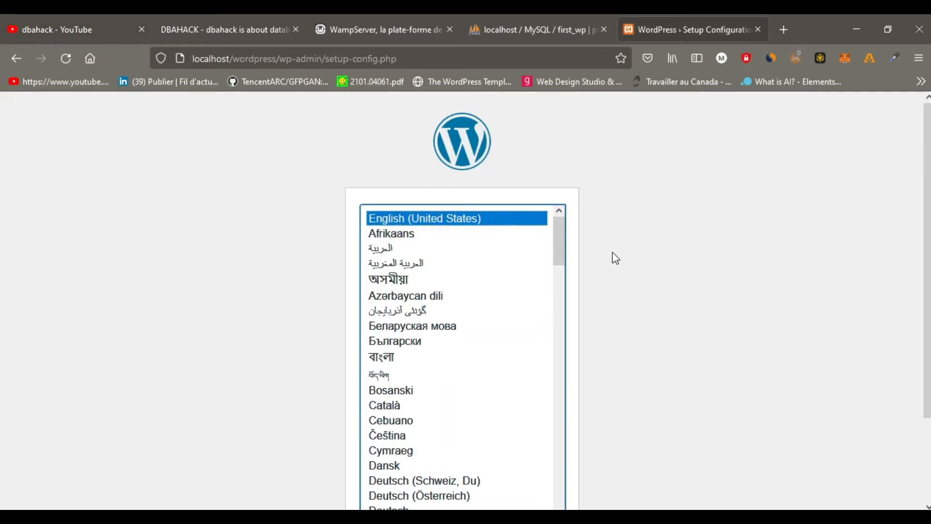
pyautogui.scroll(-2, 615, 257)
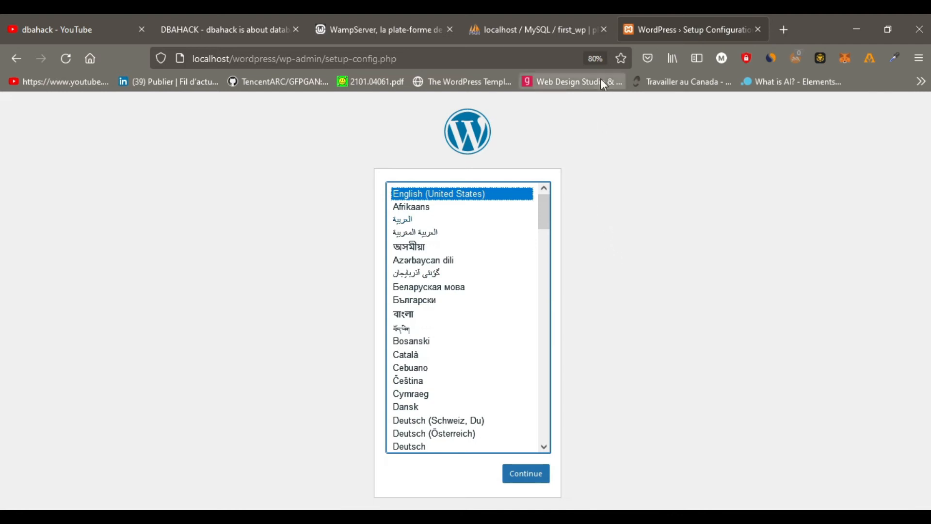
pyautogui.click(430, 127)
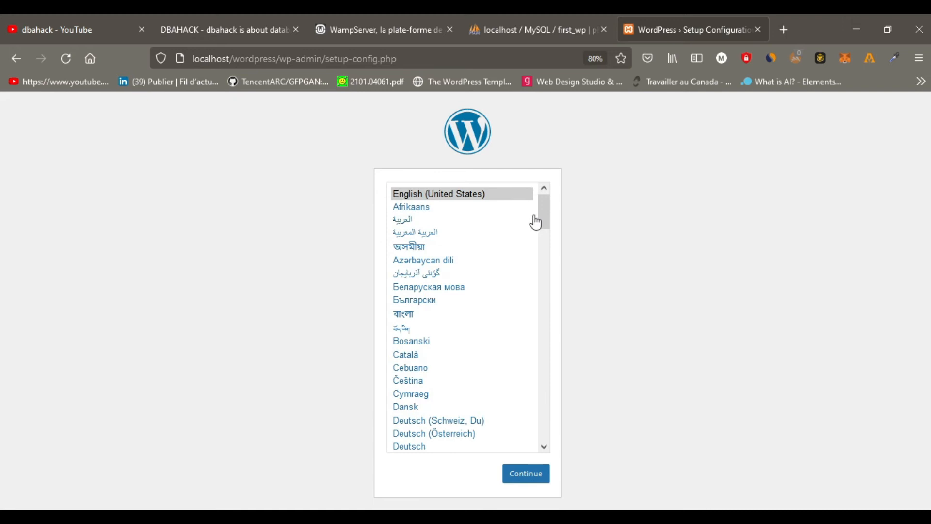
pyautogui.moveTo(543, 212); pyautogui.dragTo(537, 166)
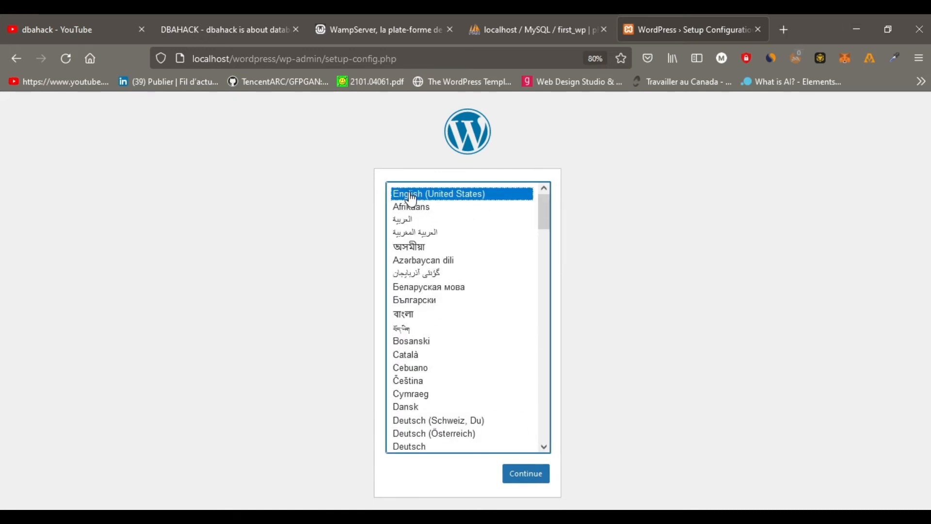
pyautogui.click(527, 478)
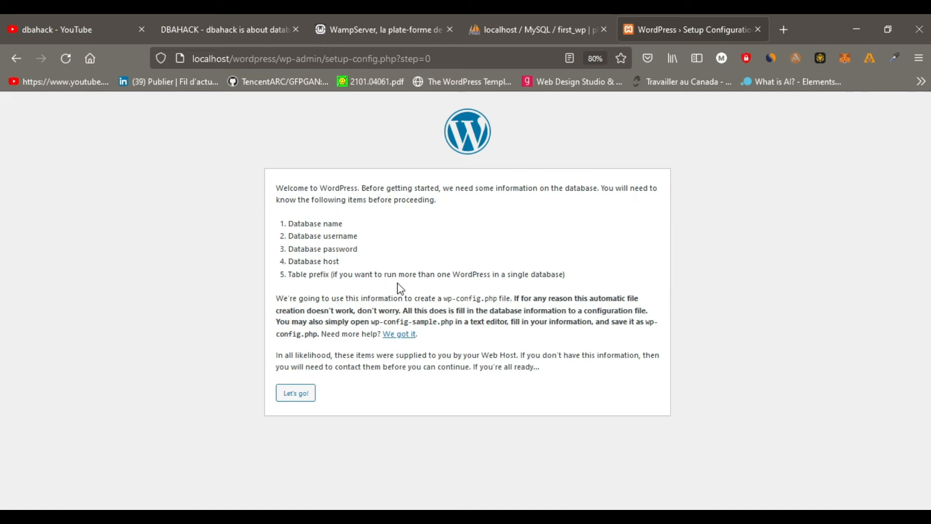
# Submit the database connection details with database name first_wp, username root and an empty password.
pyautogui.click(307, 389)
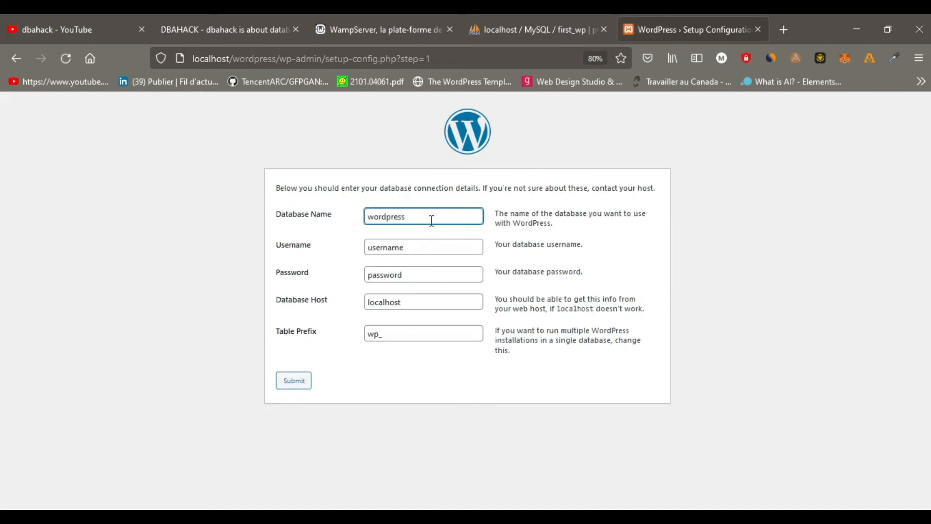
pyautogui.moveTo(418, 216); pyautogui.dragTo(317, 216)
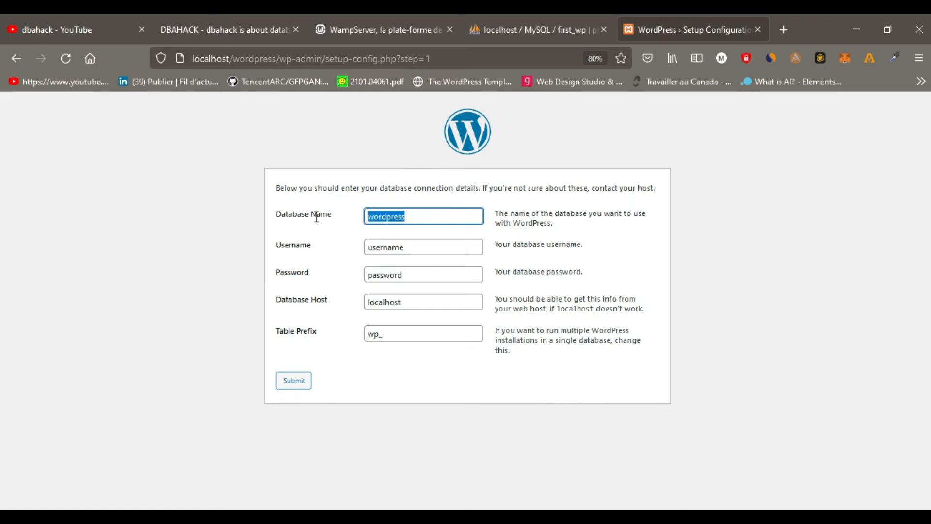
pyautogui.write('first')
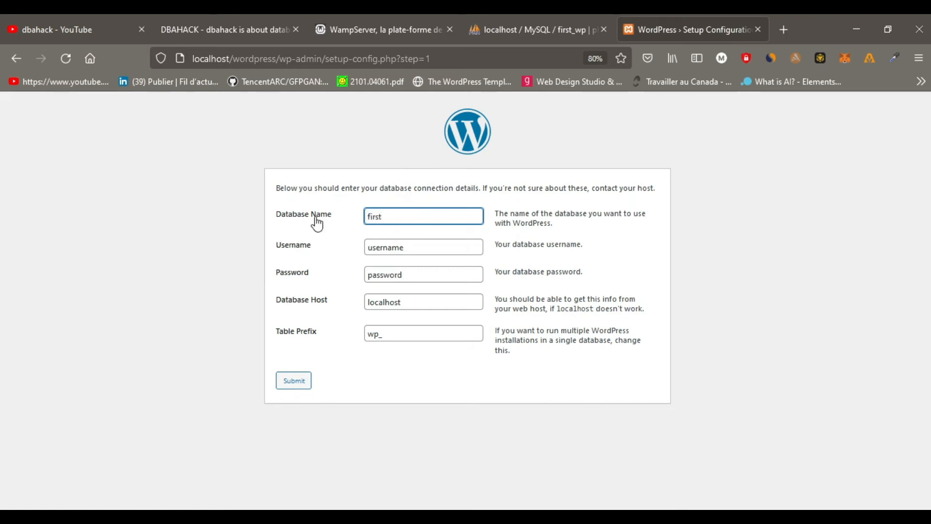
pyautogui.write('_wp')
pyautogui.press('Tab')
pyautogui.write('root')
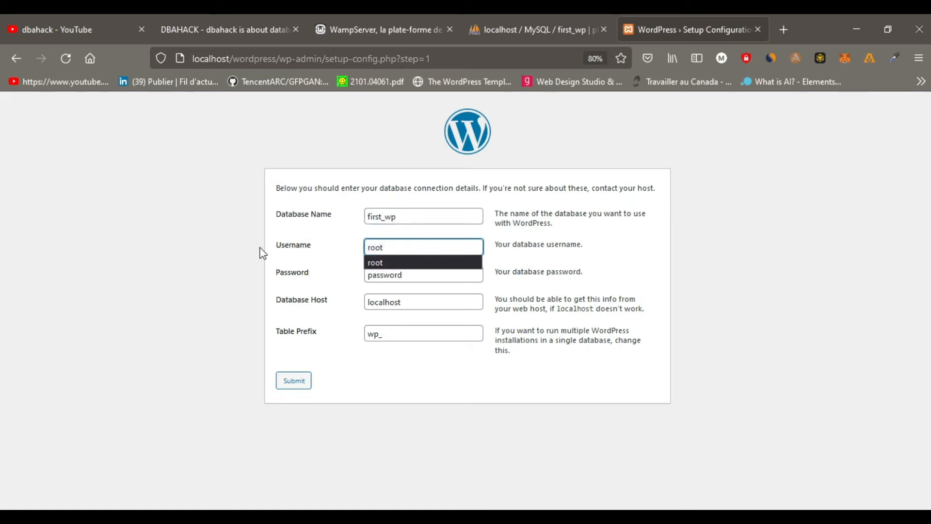
pyautogui.press('Tab')
pyautogui.press('BackSpace')
pyautogui.click(333, 281)
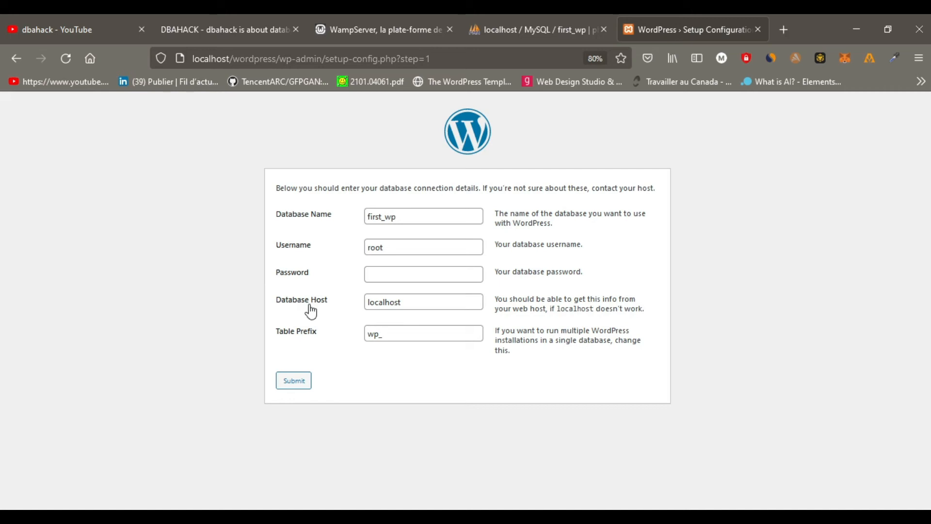
pyautogui.click(296, 383)
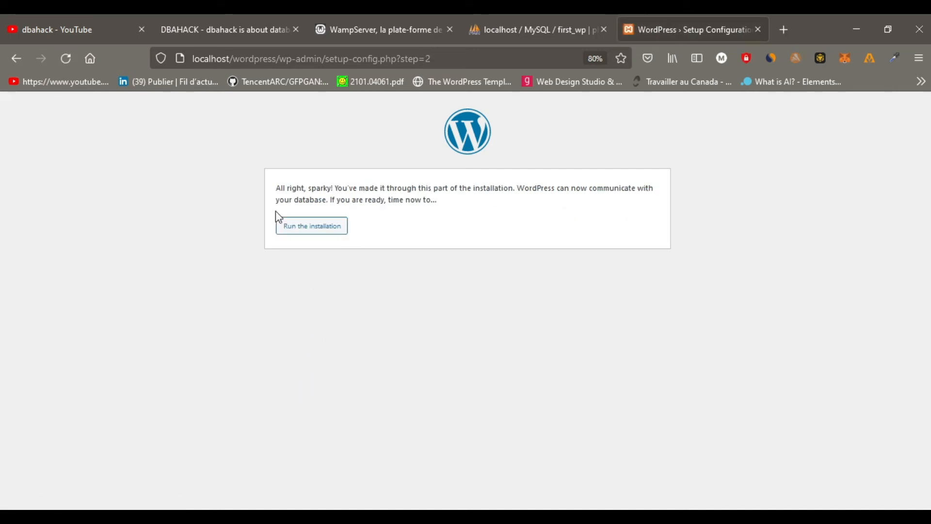
# Run the installation and enter dbahack as the site title and admin as the username.
pyautogui.click(311, 230)
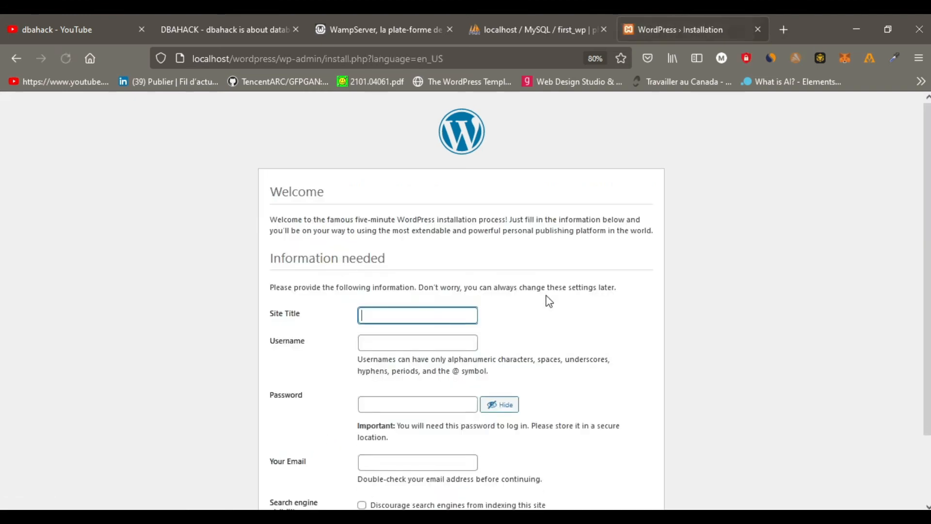
pyautogui.scroll(-2, 546, 299)
pyautogui.click(407, 229)
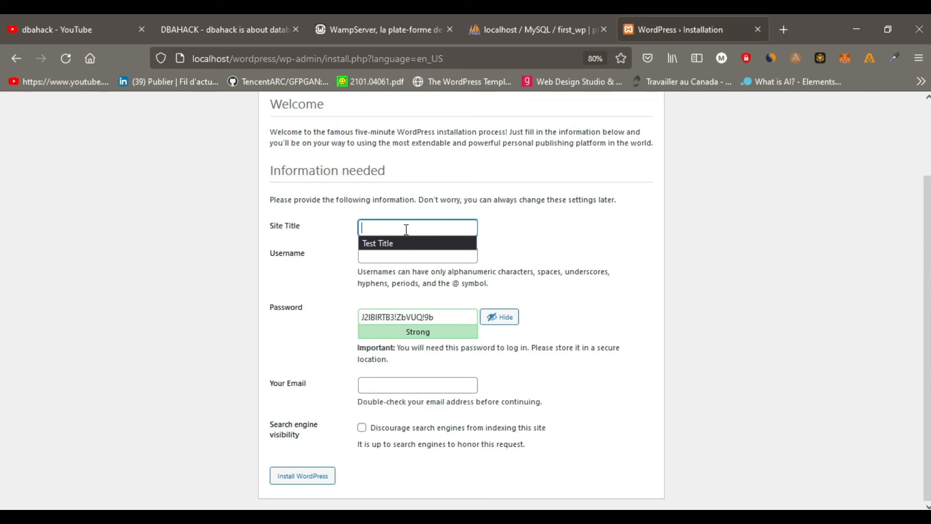
pyautogui.write('dba')
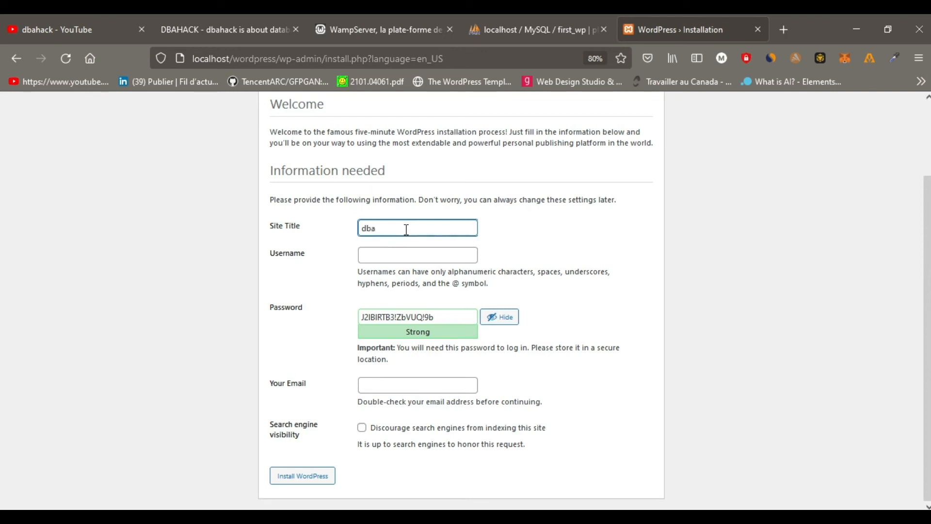
pyautogui.write('hack')
pyautogui.press('Tab')
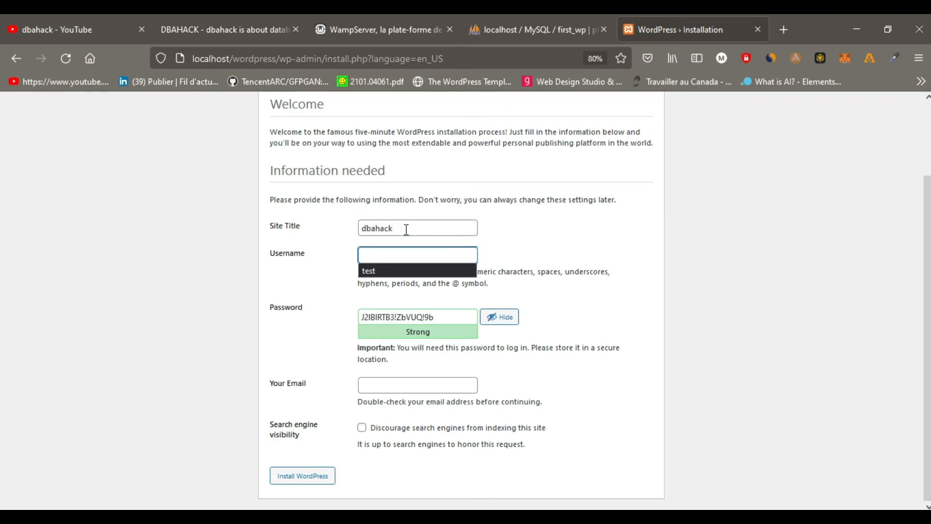
pyautogui.write('admin')
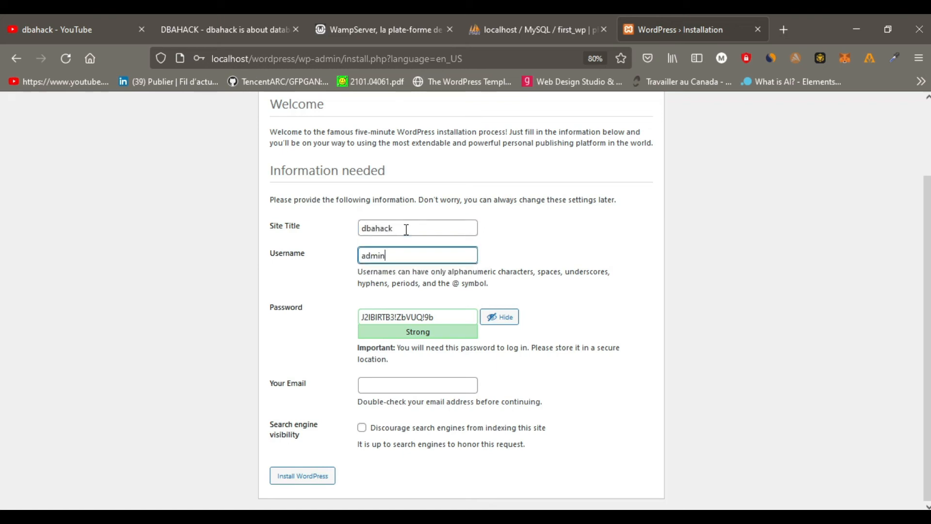
# Replace the generated password with the chosen account password and confirm the use of a weak password.
pyautogui.press('Tab')
pyautogui.write('admin')
pyautogui.press('Tab')
pyautogui.press('Tab')
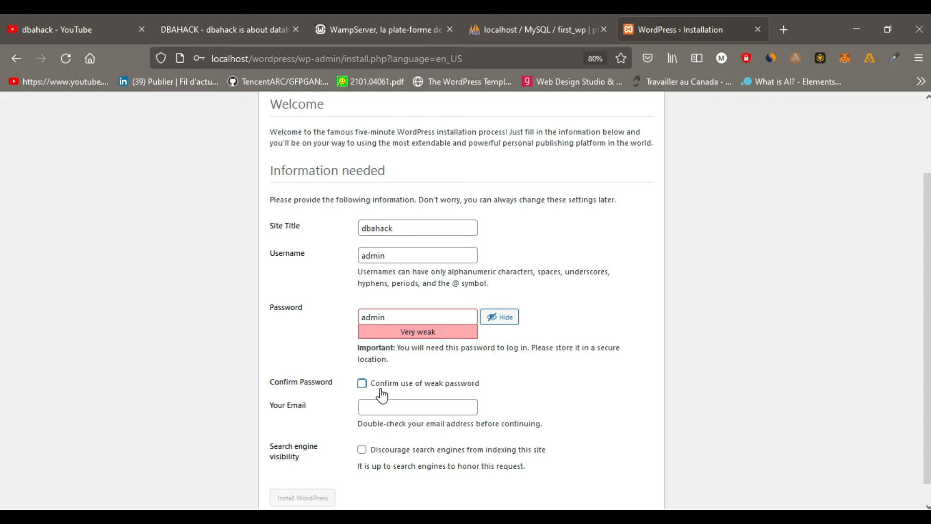
pyautogui.click(363, 384)
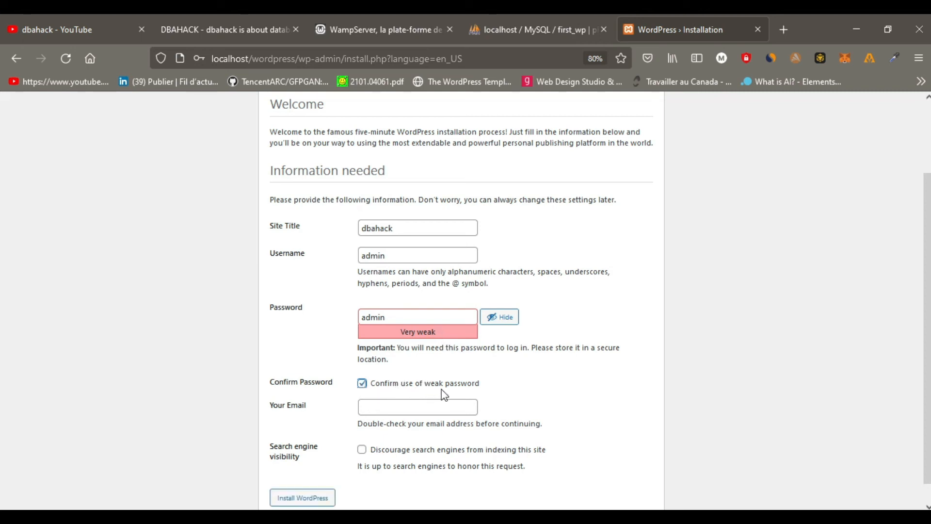
# Fill in the administrator's e-mail and install WordPress, declining to save the login in the browser.
pyautogui.click(394, 403)
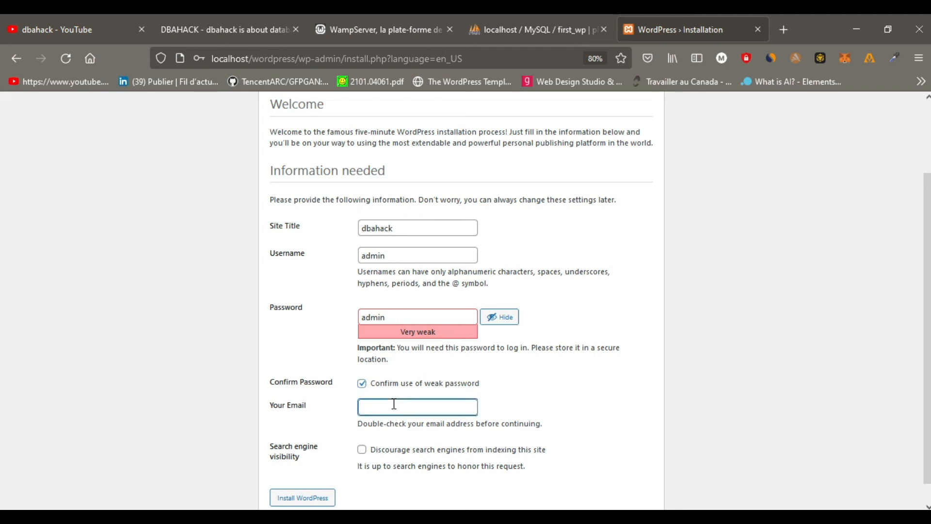
pyautogui.write('admin@admin.com')
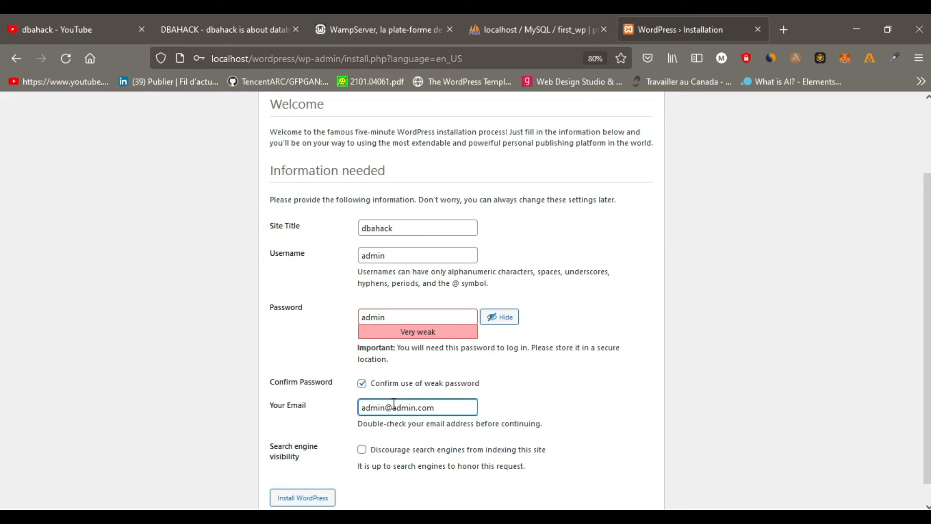
pyautogui.click(558, 396)
pyautogui.scroll(-1, 426, 464)
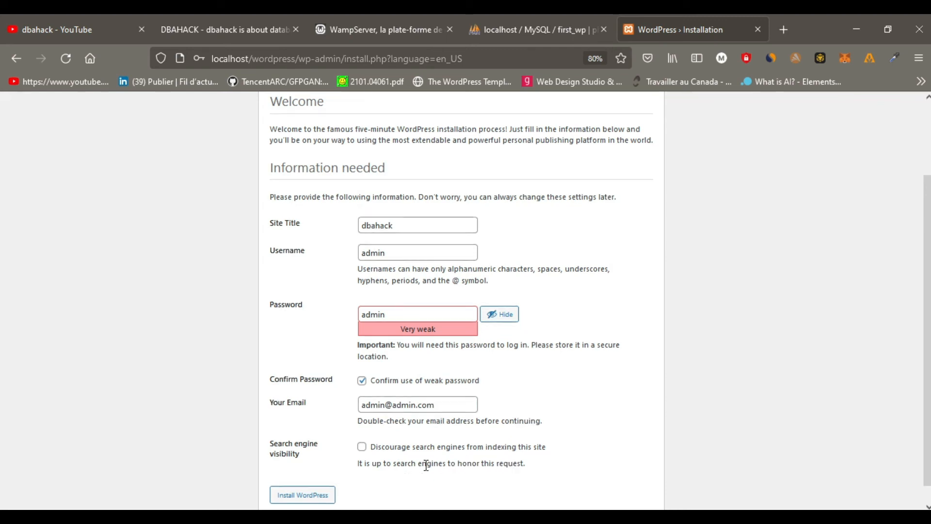
pyautogui.scroll(-1, 426, 464)
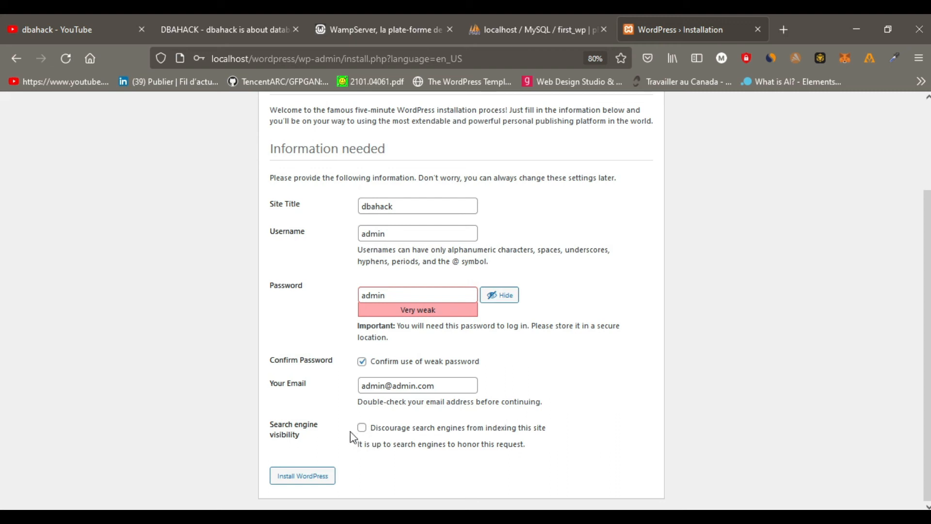
pyautogui.click(306, 475)
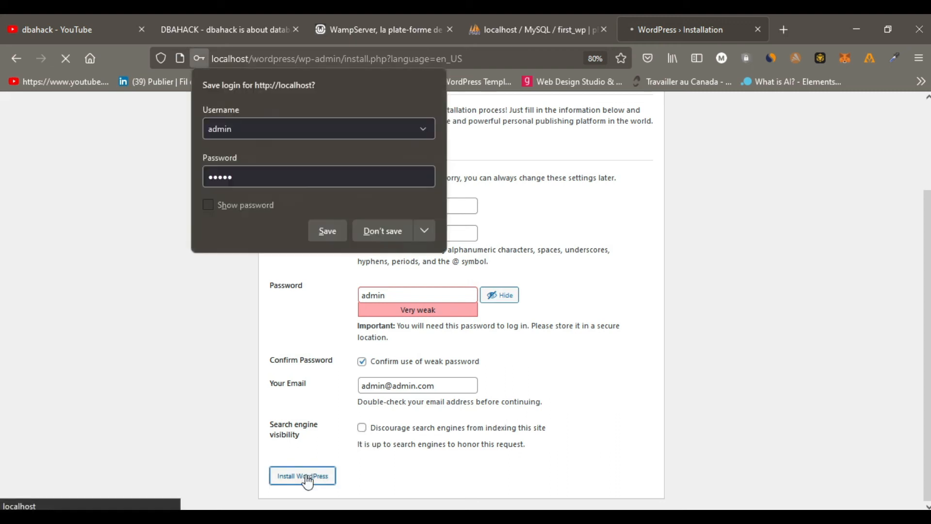
pyautogui.click(386, 231)
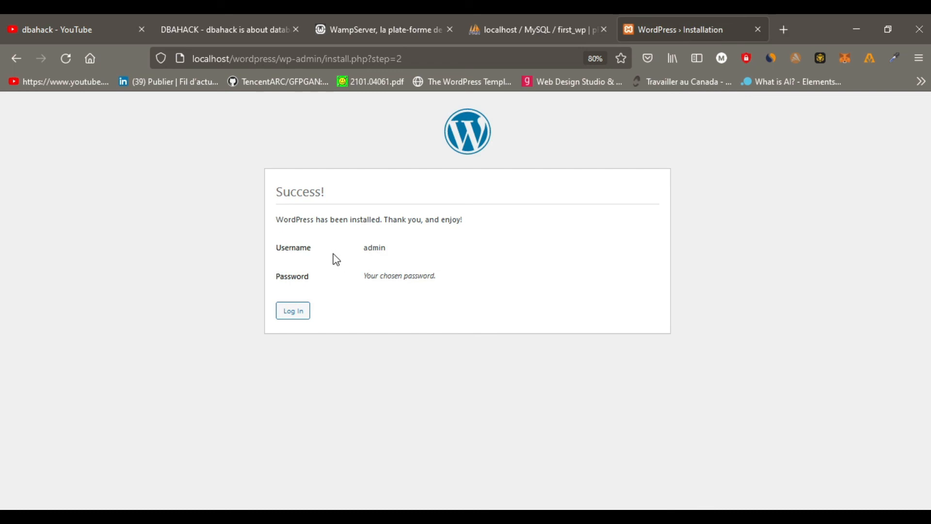
# Log in to the new WordPress site as admin with the account password, without saving the login.
pyautogui.moveTo(275, 193); pyautogui.dragTo(326, 194)
pyautogui.click(335, 198)
pyautogui.click(295, 313)
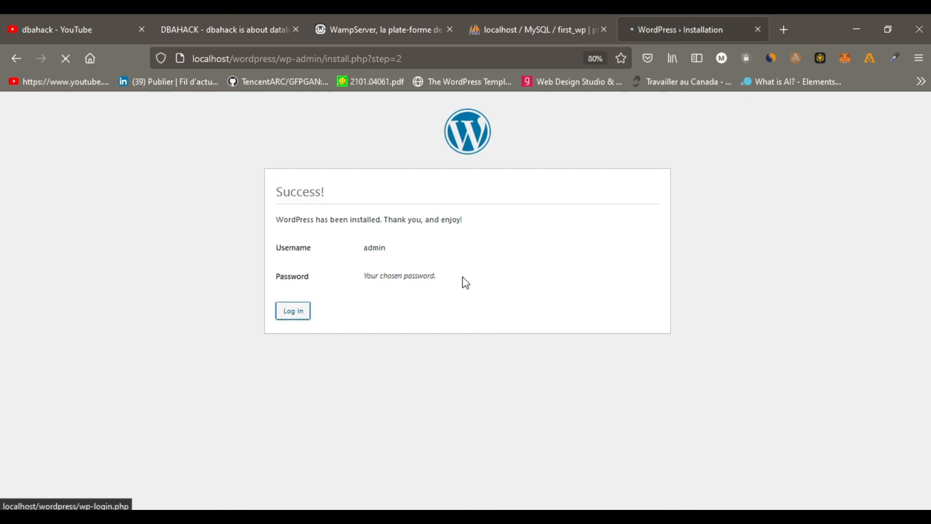
pyautogui.write('admin')
pyautogui.press('Tab')
pyautogui.write('admin')
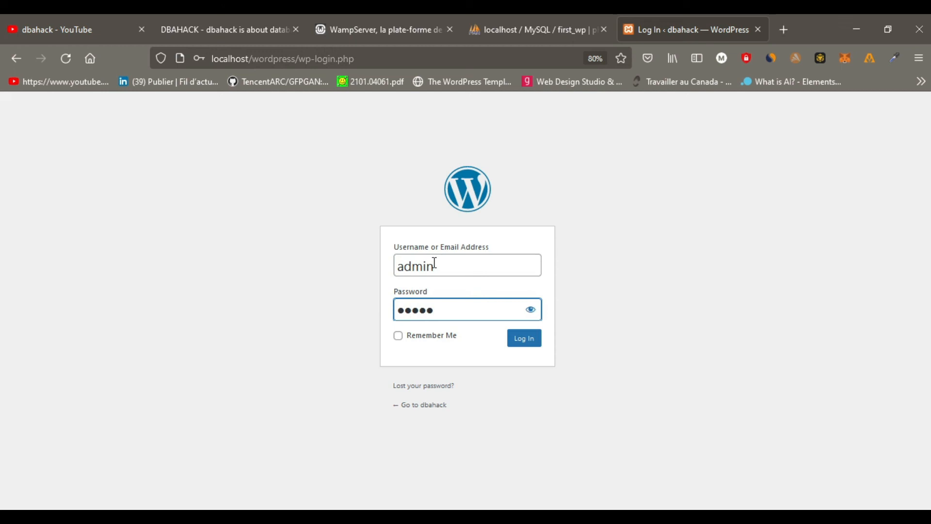
pyautogui.click(531, 344)
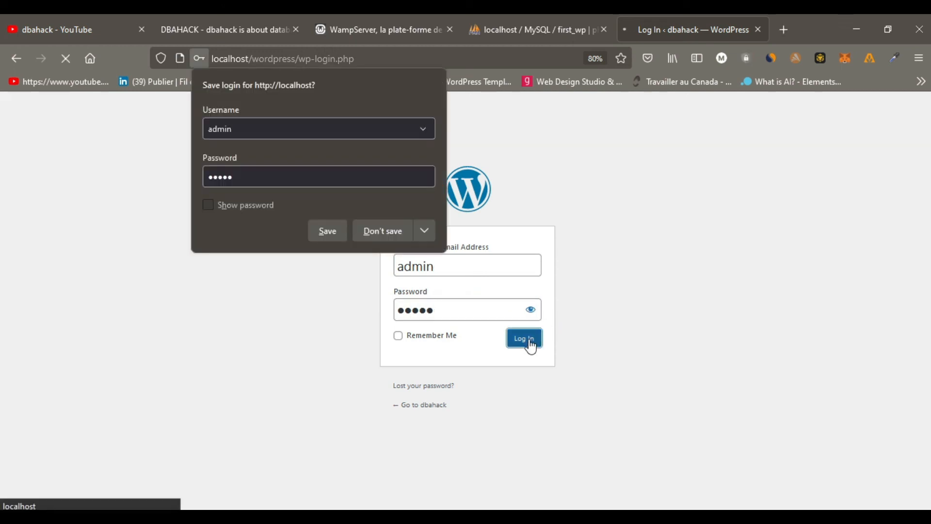
pyautogui.click(370, 230)
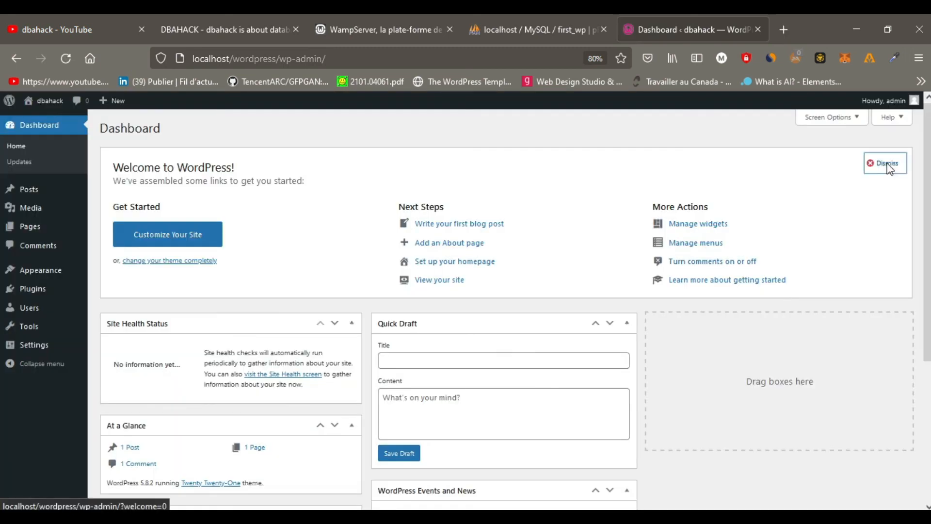
# Dismiss the dashboard's welcome panel, and collapse the admin menu before reloading the Dashboard page.
pyautogui.click(883, 162)
pyautogui.scroll(-2, 356, 316)
pyautogui.scroll(2, 356, 316)
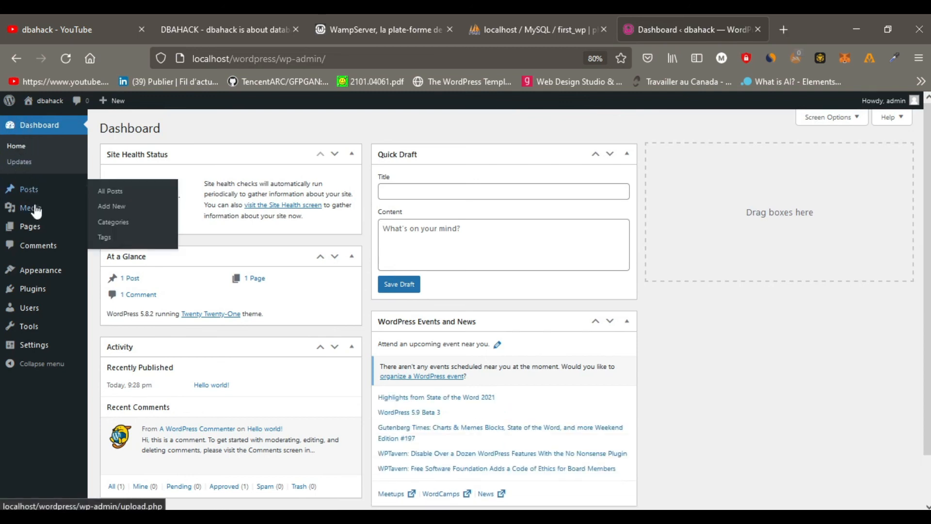
pyautogui.moveTo(46, 279)
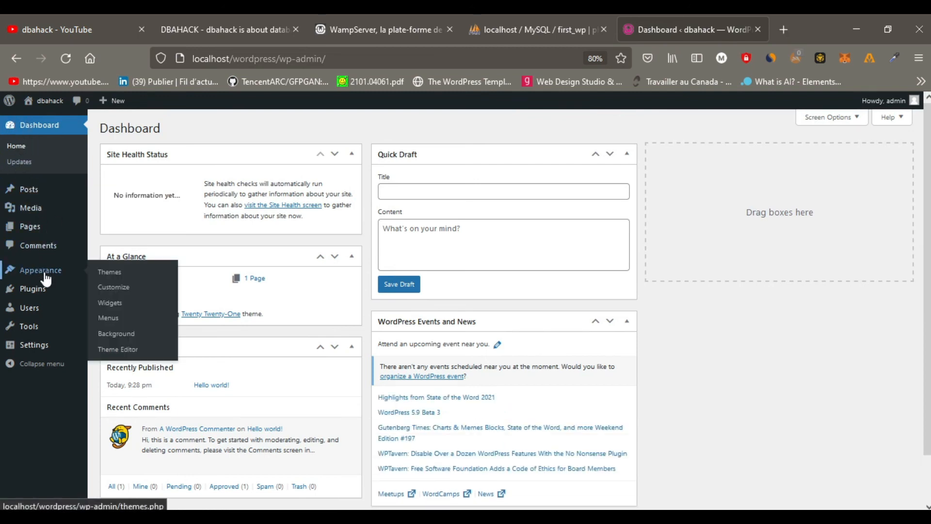
pyautogui.moveTo(42, 315)
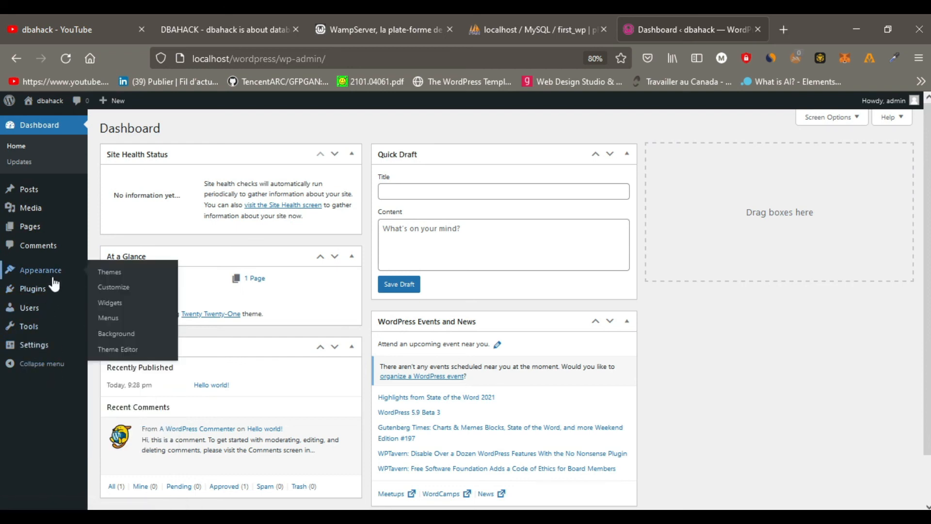
pyautogui.click(26, 364)
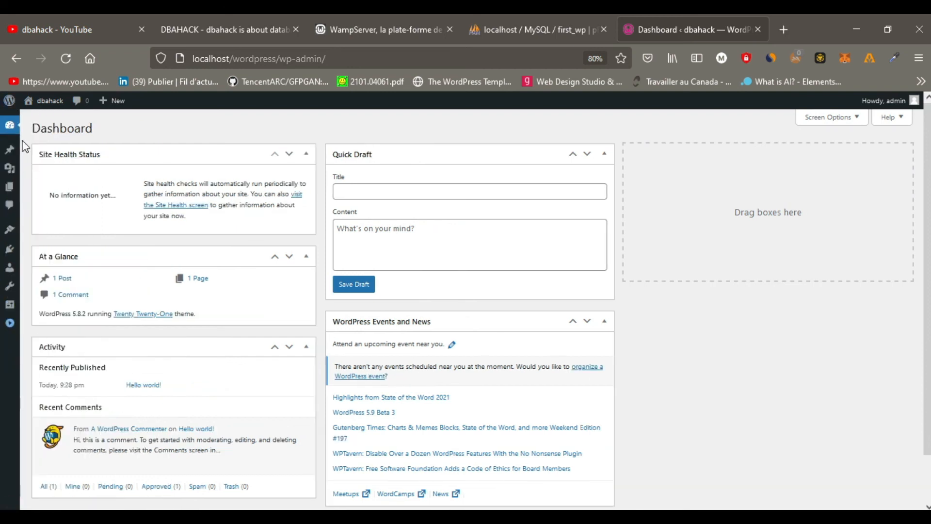
pyautogui.click(36, 127)
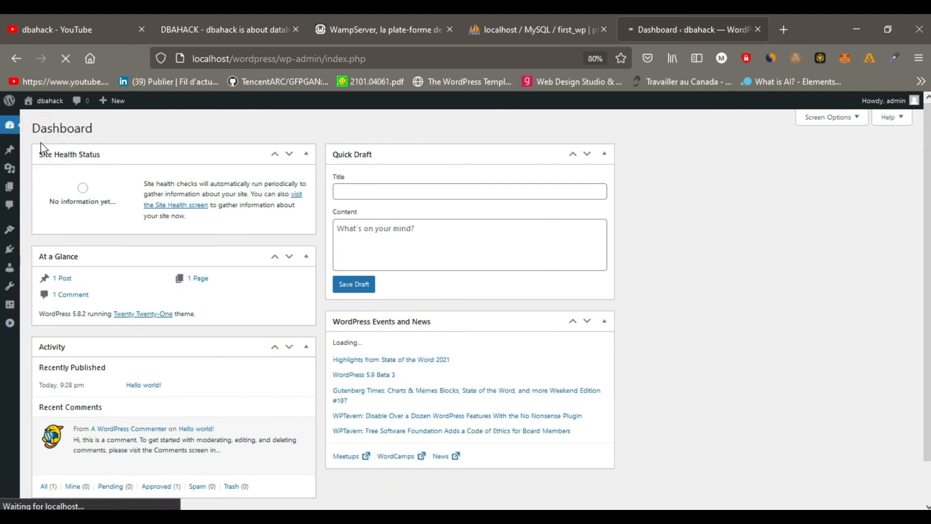
# Visit the dbahack site and review its front page down to the footer, finishing on the dbahack YouTube channel tab.
pyautogui.moveTo(47, 104)
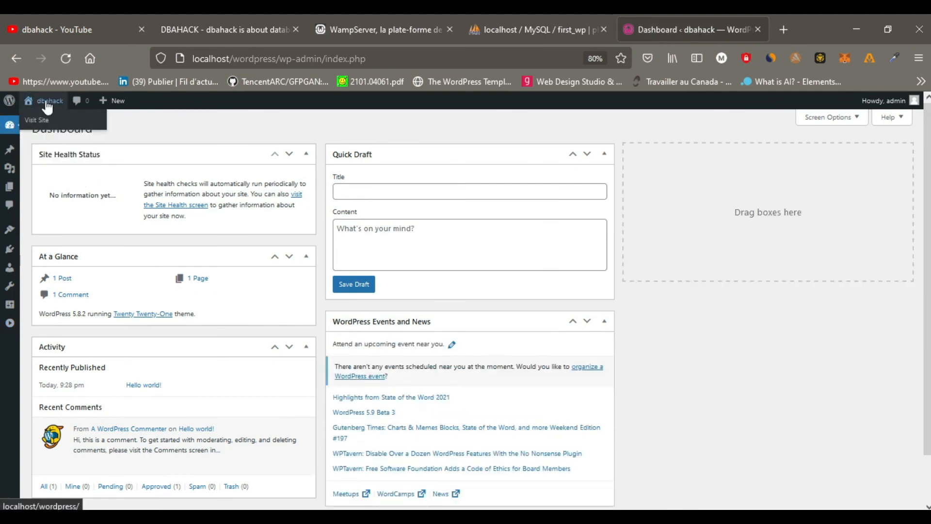
pyautogui.click(40, 121)
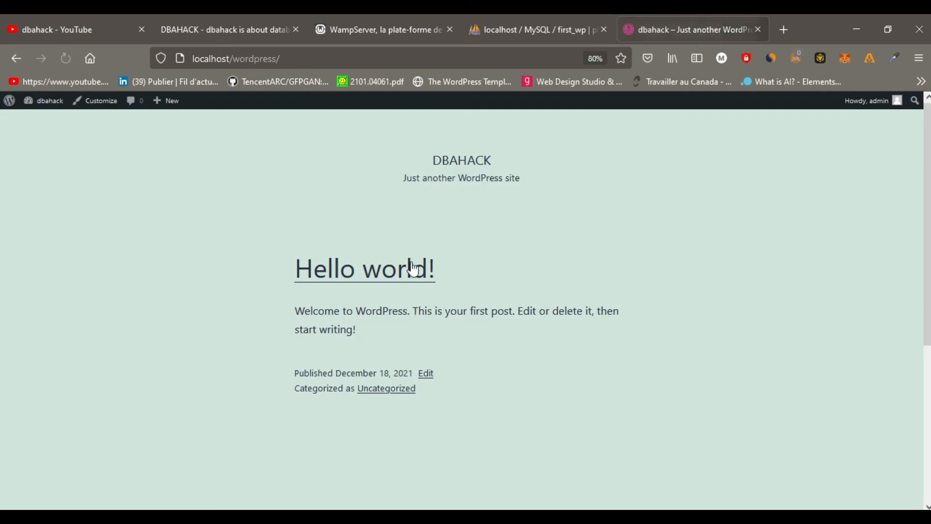
pyautogui.scroll(-5, 530, 225)
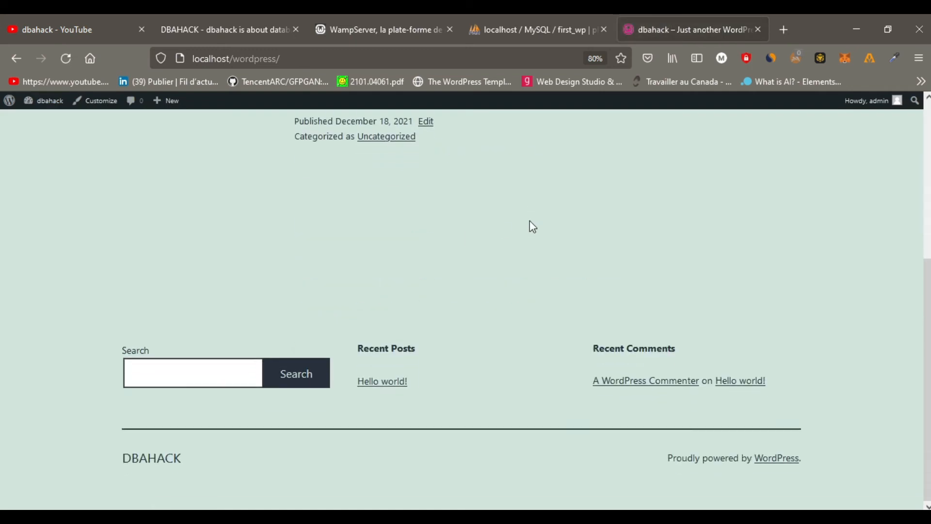
pyautogui.scroll(5, 533, 226)
pyautogui.scroll(-5, 532, 226)
pyautogui.scroll(5, 492, 304)
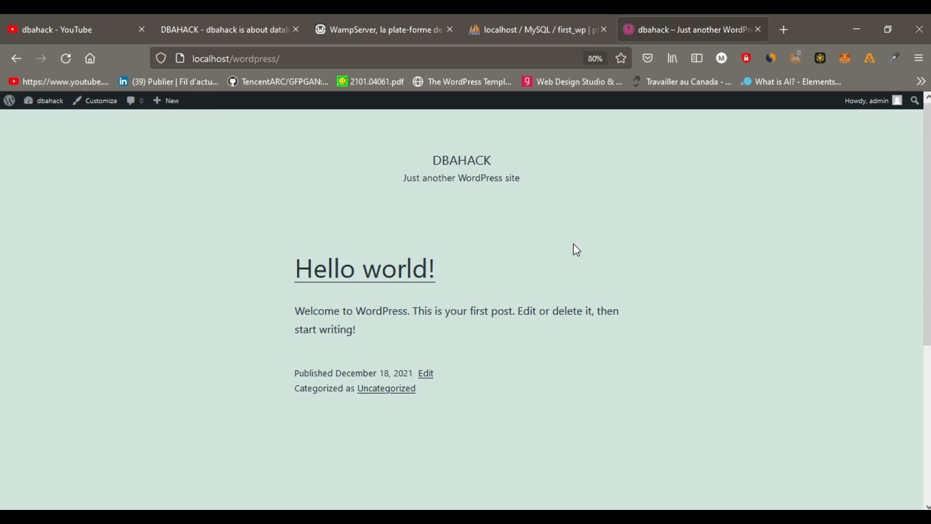
pyautogui.scroll(-5, 534, 245)
pyautogui.scroll(5, 534, 246)
pyautogui.click(93, 30)
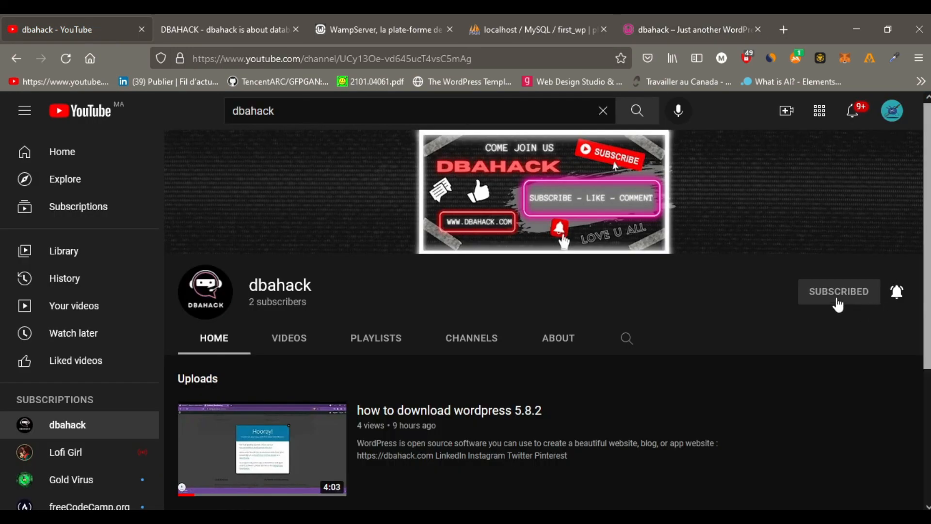